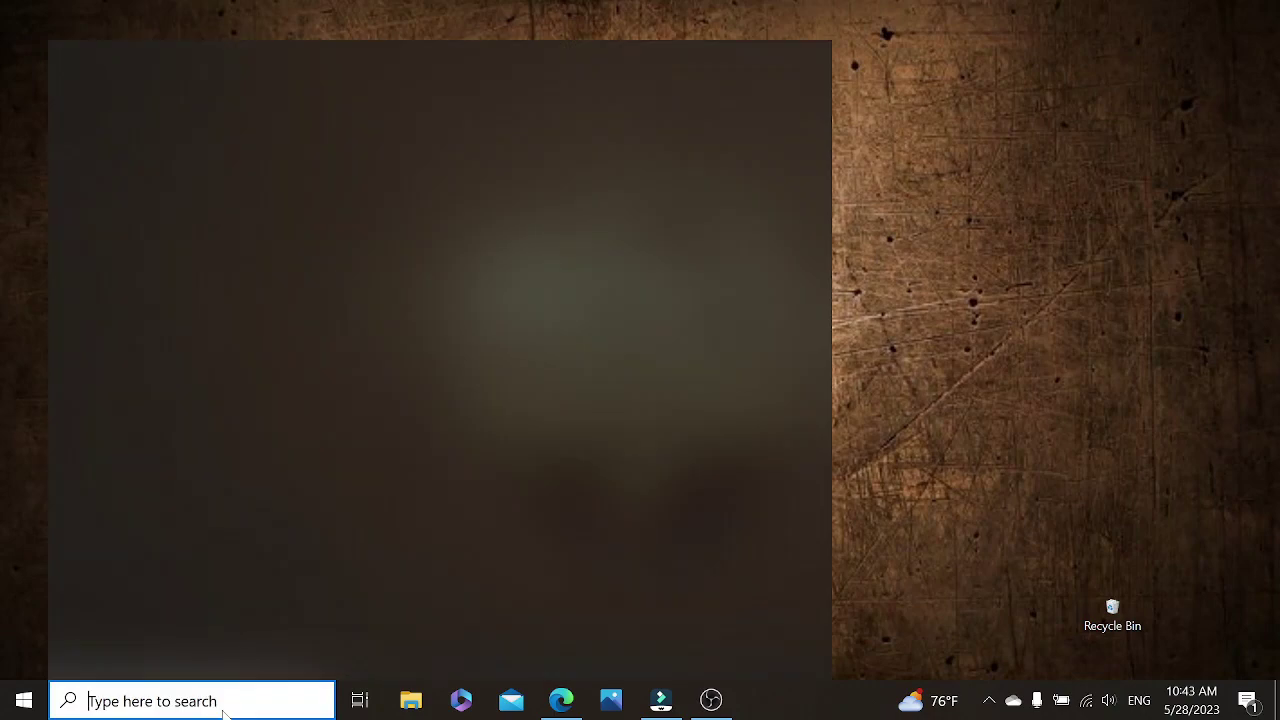
- Search 'windows' and trim it to 'window' so Windows Update settings becomes the best match
{"action": "type", "text": "win"}
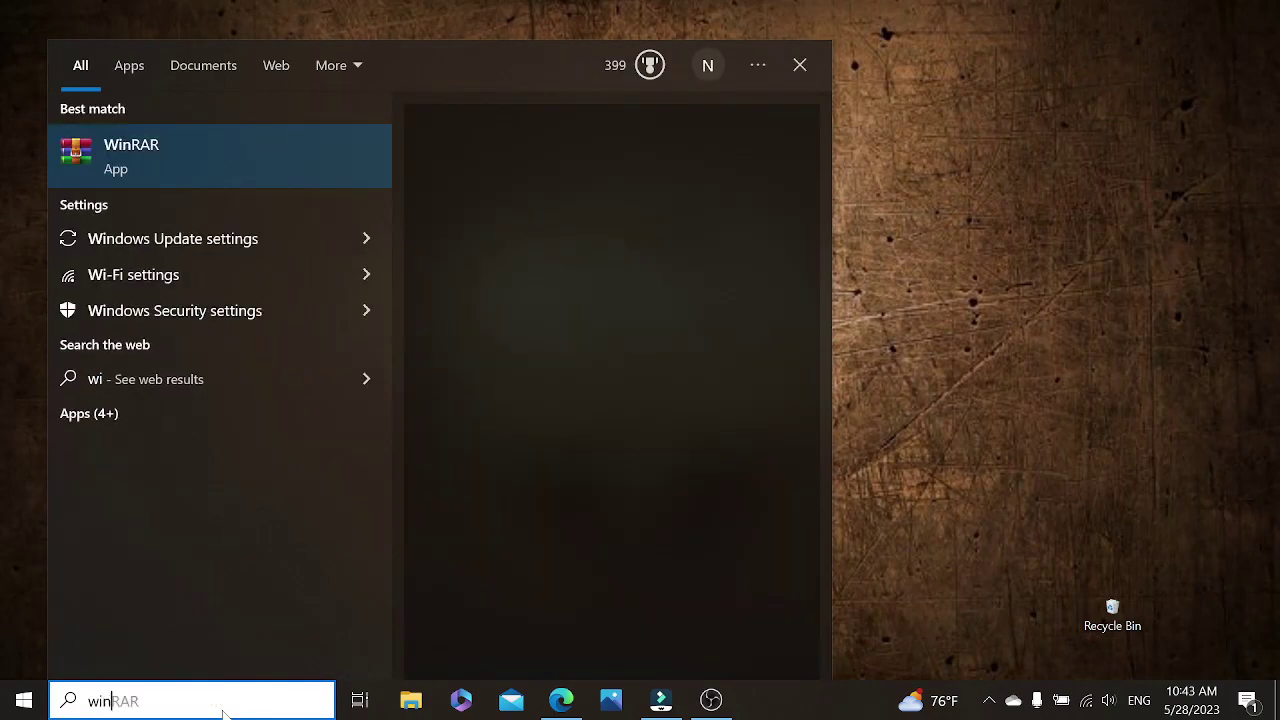
{"action": "type", "text": "do"}
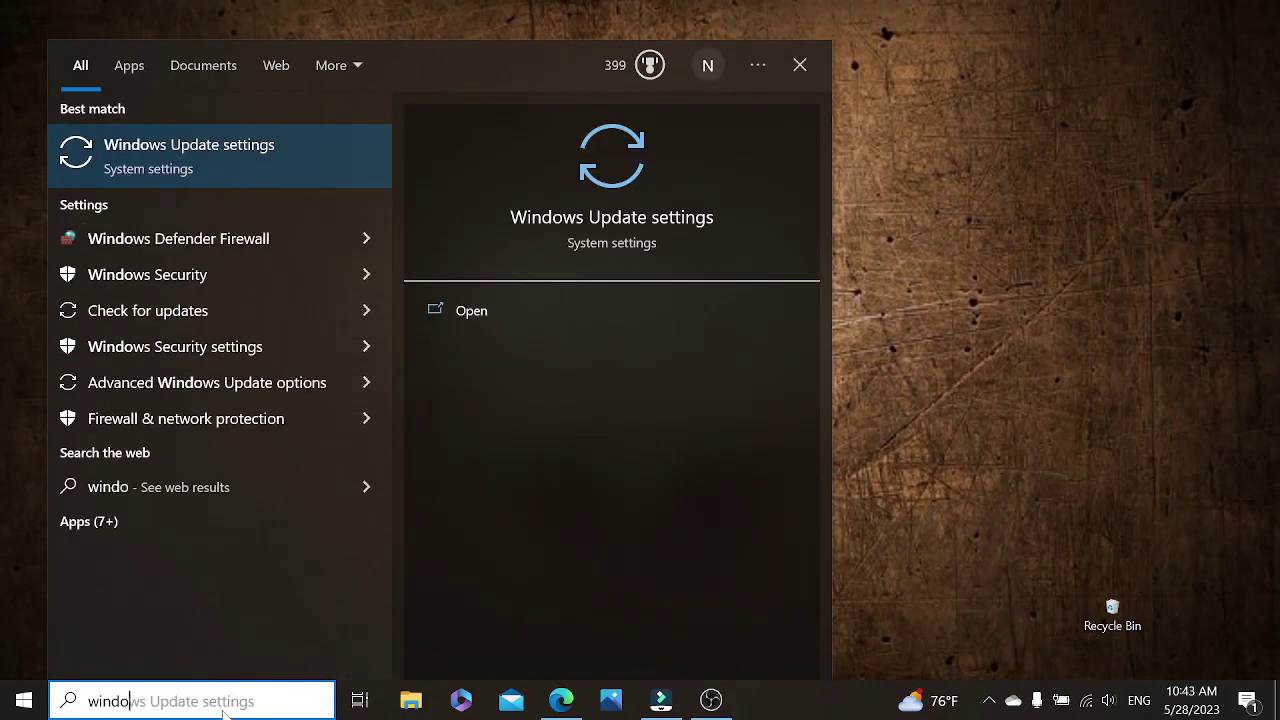
{"action": "type", "text": "ws"}
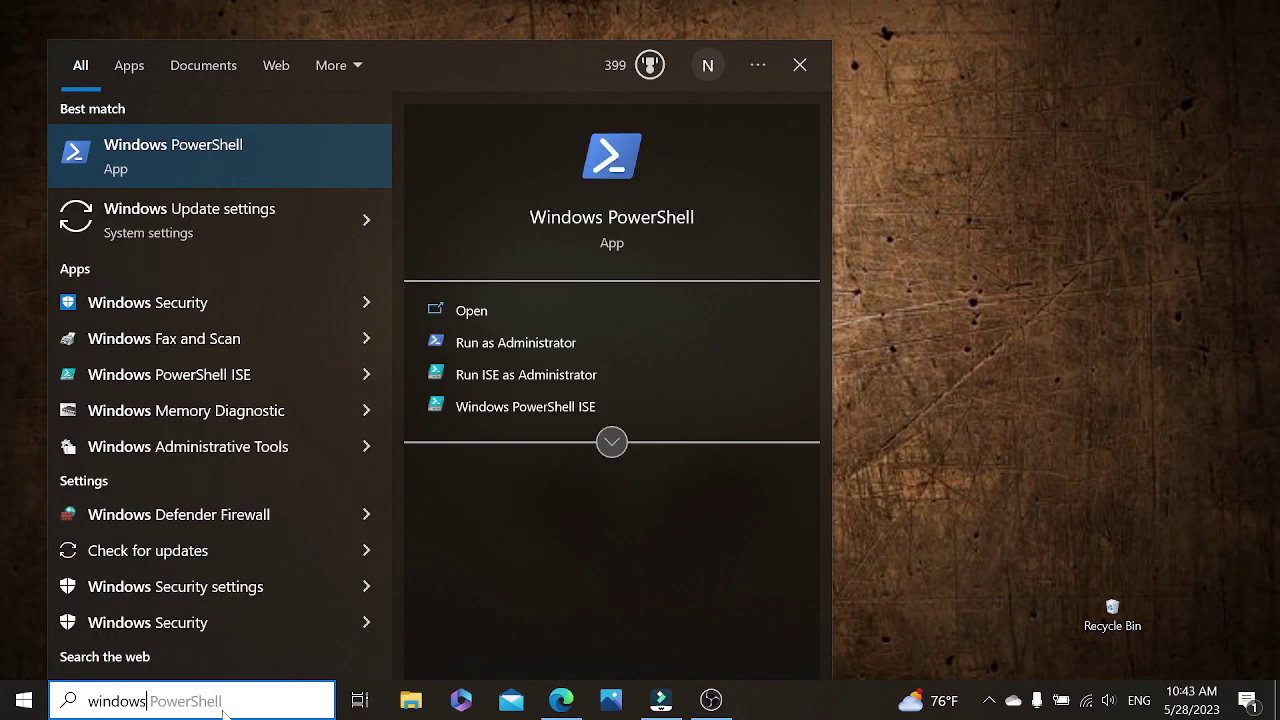
{"action": "key", "text": "BackSpace"}
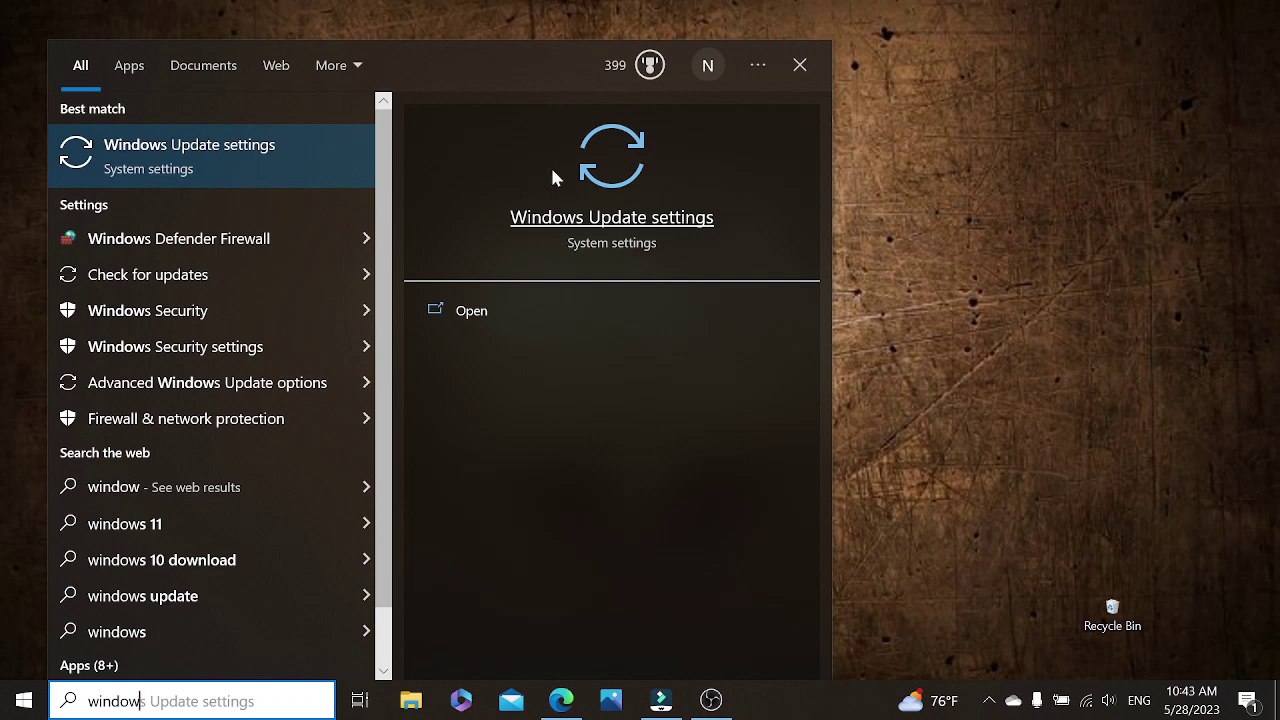
- Open Windows Update and check for updates; the PC is up to date, with optional KB5026435
{"action": "left_click", "coordinate": [622, 222]}
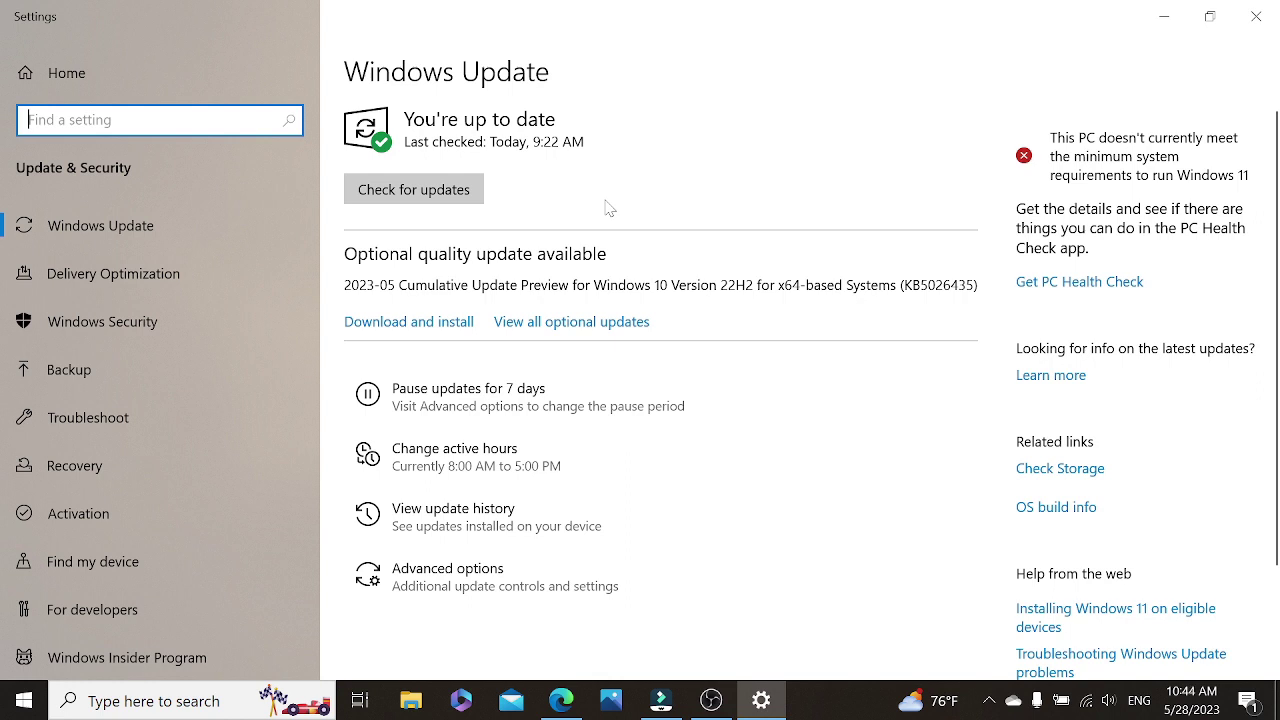
{"action": "left_click", "coordinate": [470, 195]}
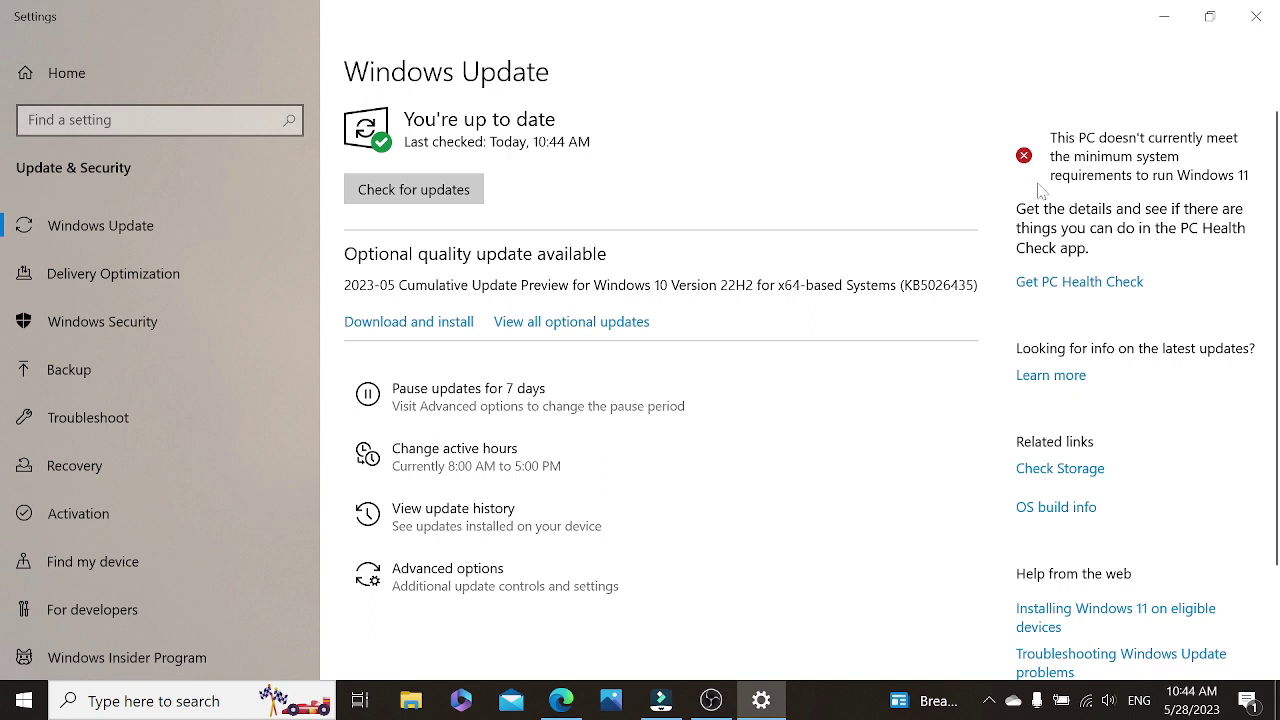
- Close Windows Update settings and launch PC Health Check from search results
{"action": "left_click", "coordinate": [1265, 10]}
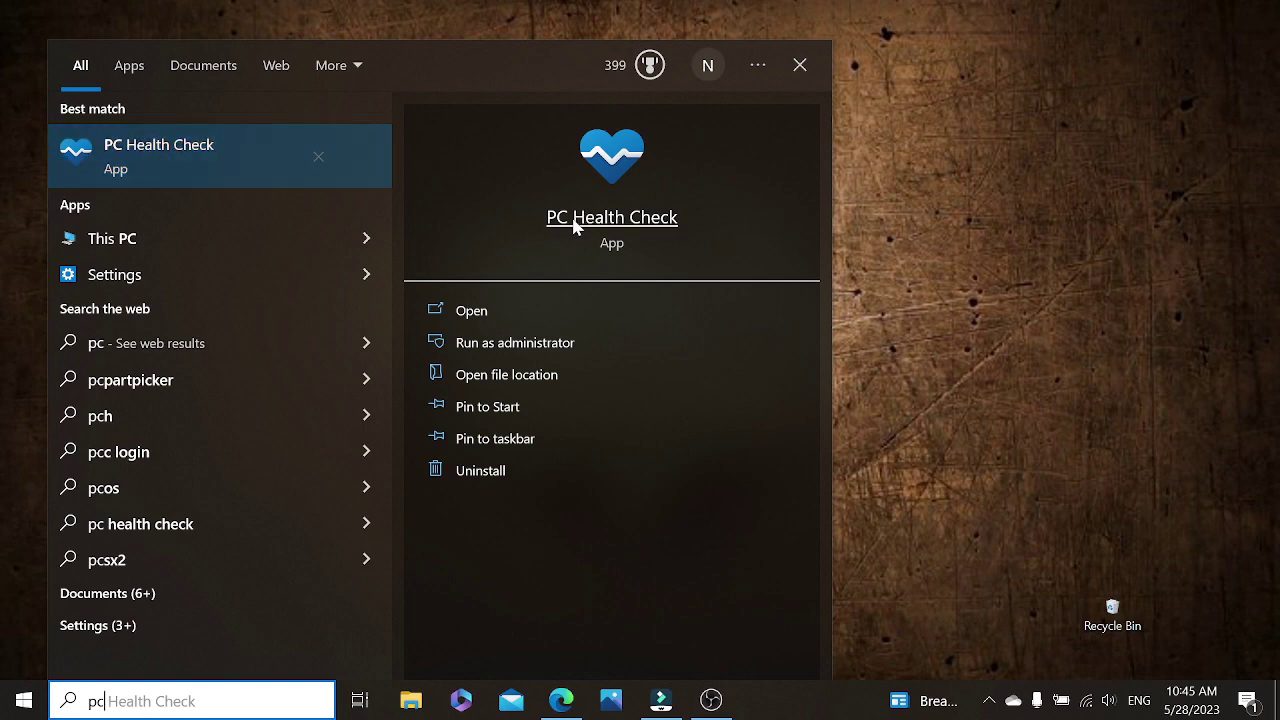
{"action": "left_click", "coordinate": [575, 226]}
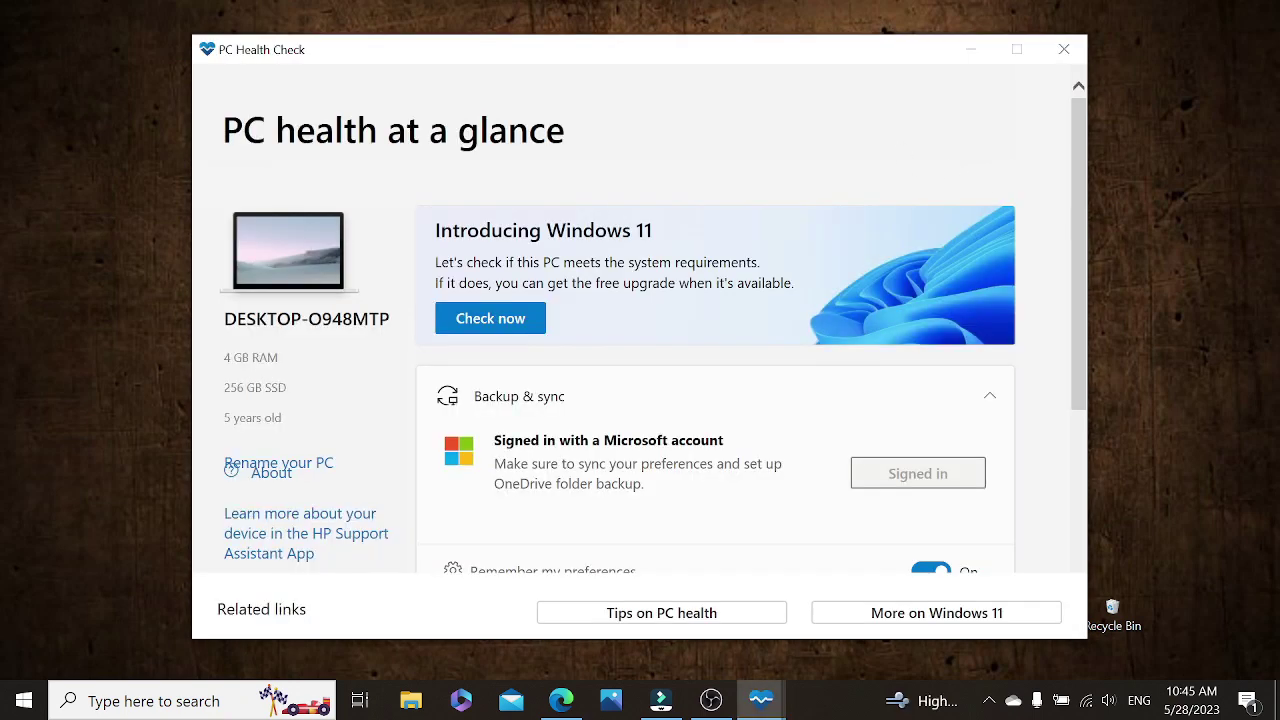
- Run the Windows 11 check, dismiss the unsupported-processor result, and close PC Health Check
{"action": "left_click", "coordinate": [500, 318]}
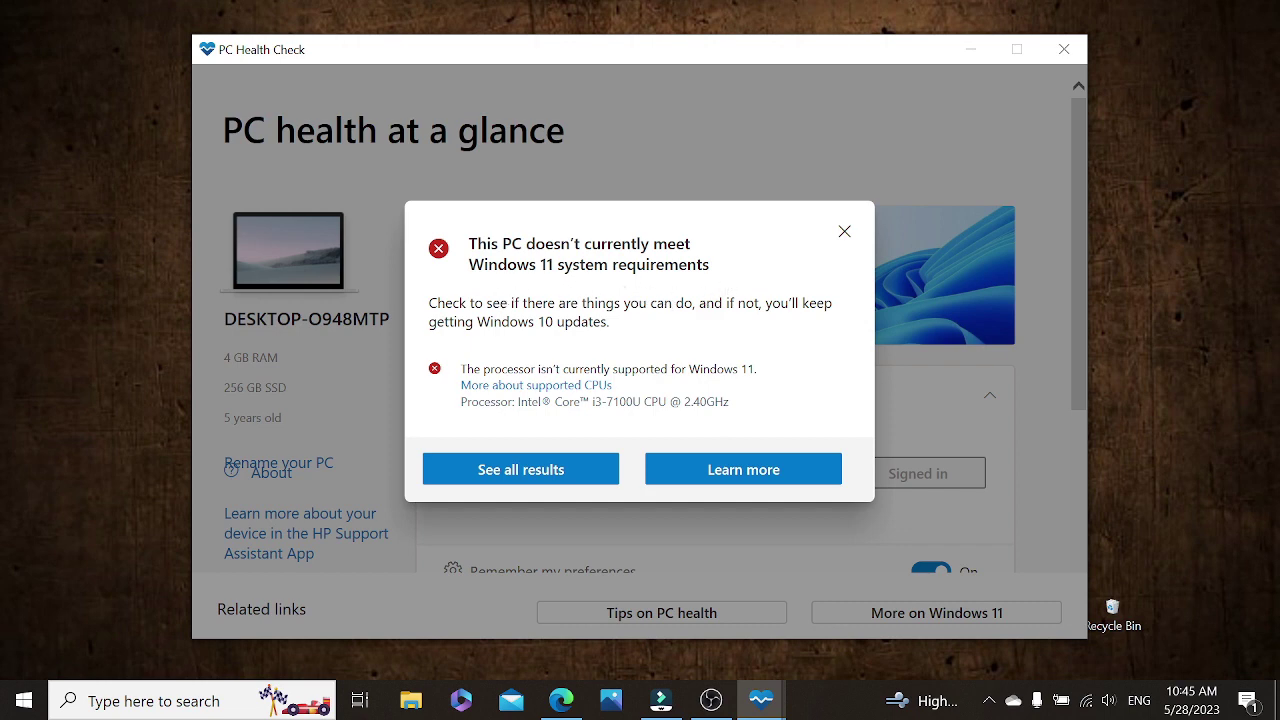
{"action": "left_click", "coordinate": [846, 232]}
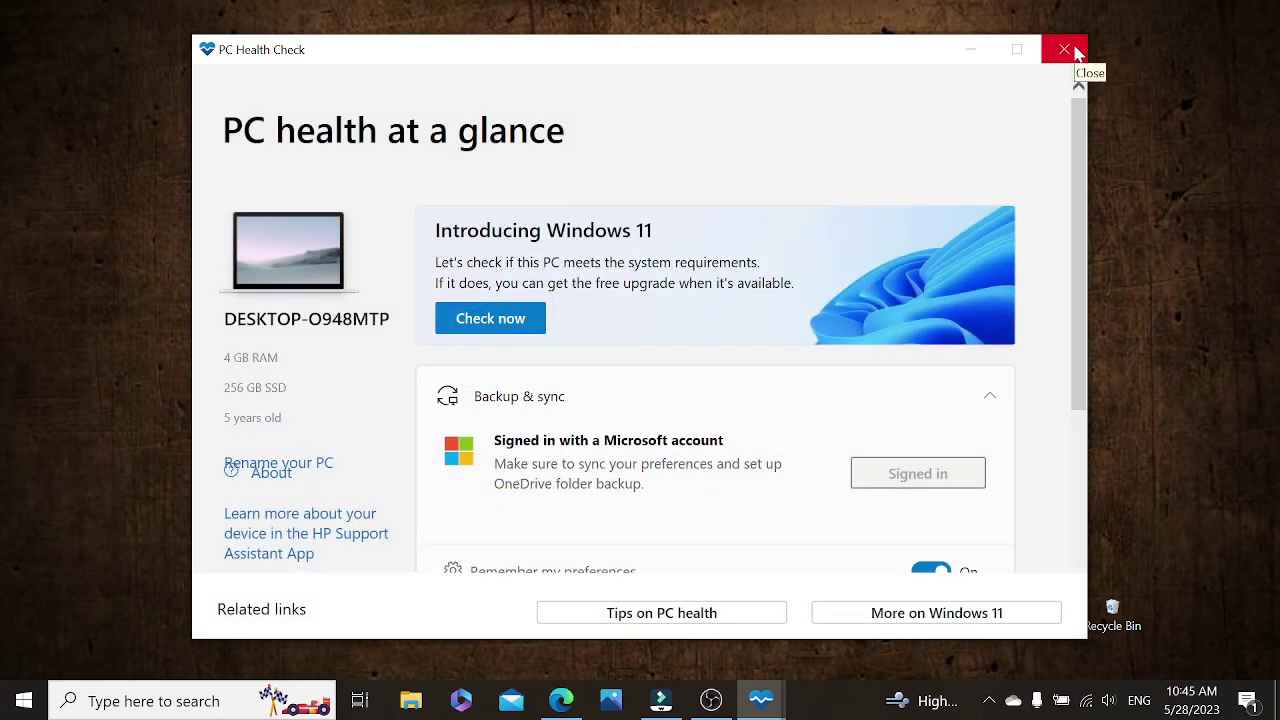
{"action": "left_click", "coordinate": [1077, 52]}
{"action": "left_click", "coordinate": [1077, 52]}
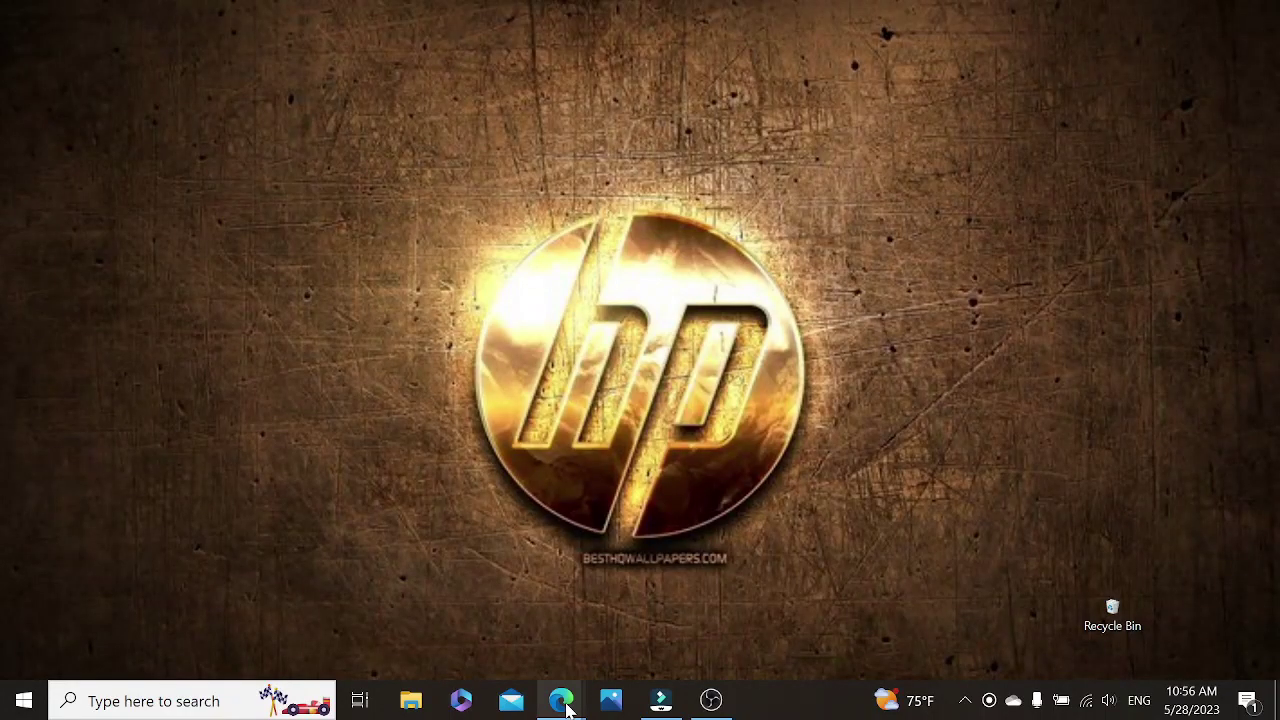
- Bring up the AveYo/MediaCreationTool.bat GitHub page in Edge and open its bypass11 folder
{"action": "mouse_move", "coordinate": [566, 706]}
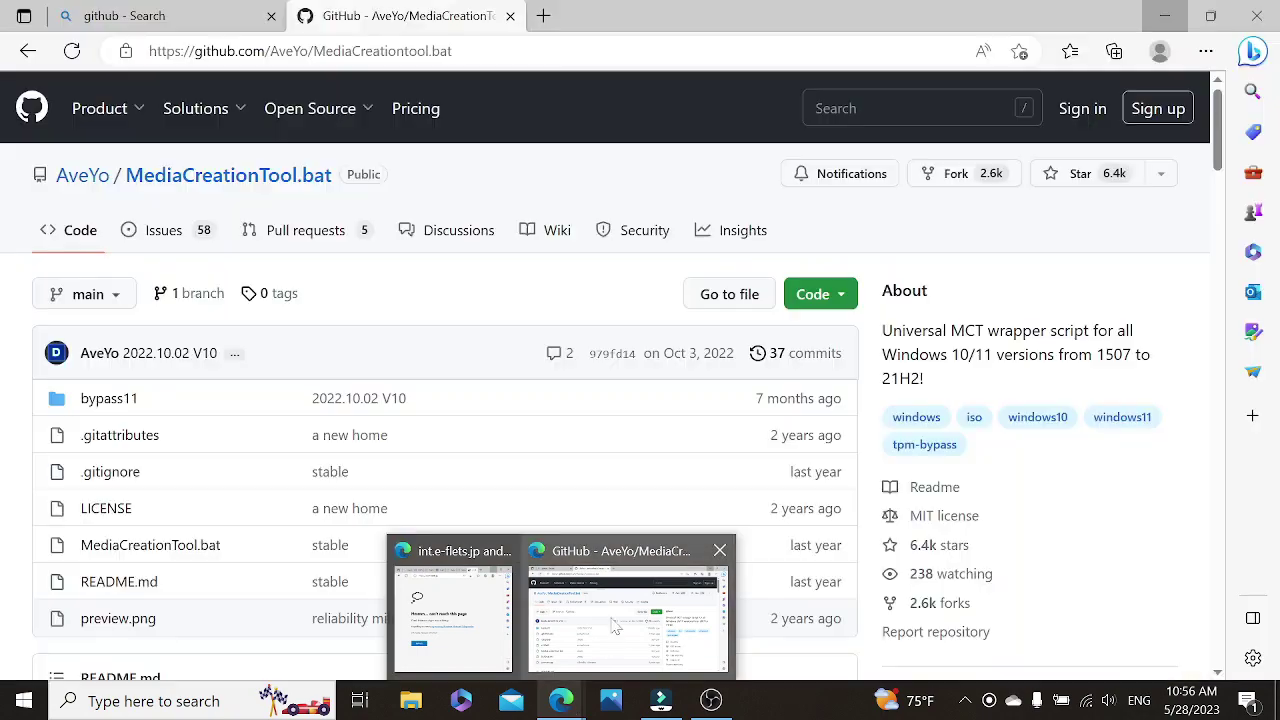
{"action": "left_click", "coordinate": [617, 620]}
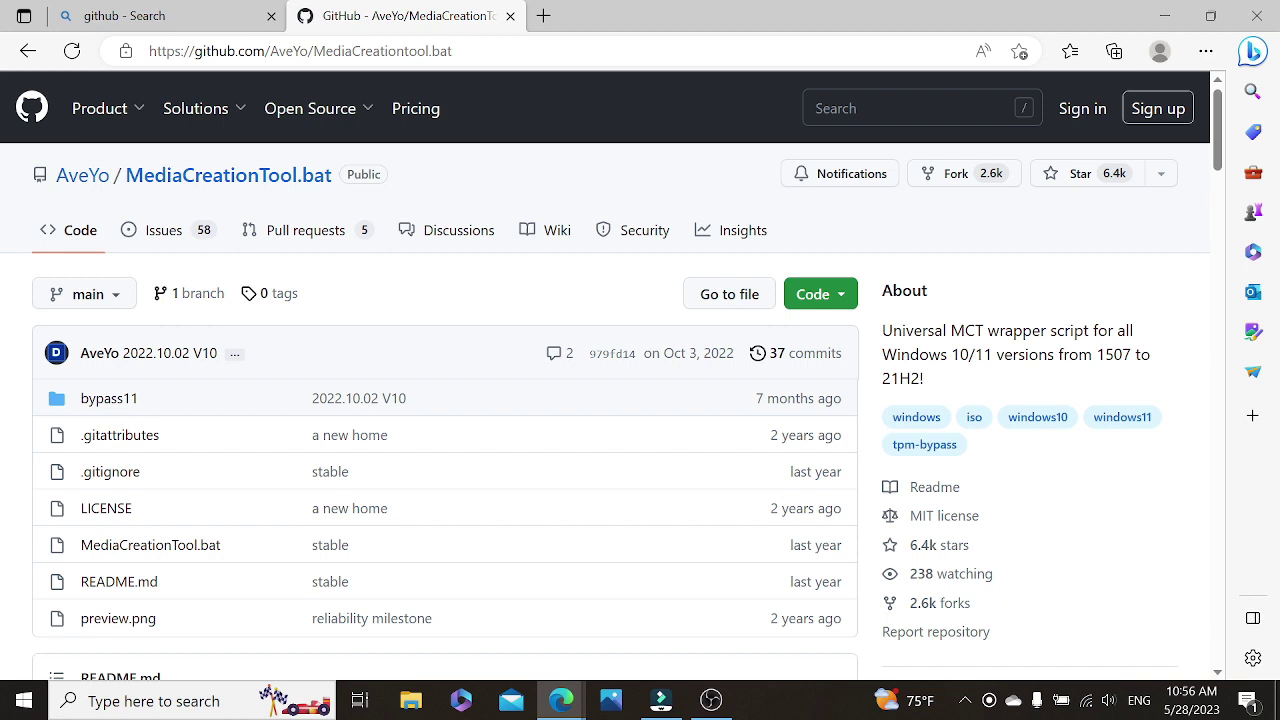
{"action": "key", "text": "ctrl+l"}
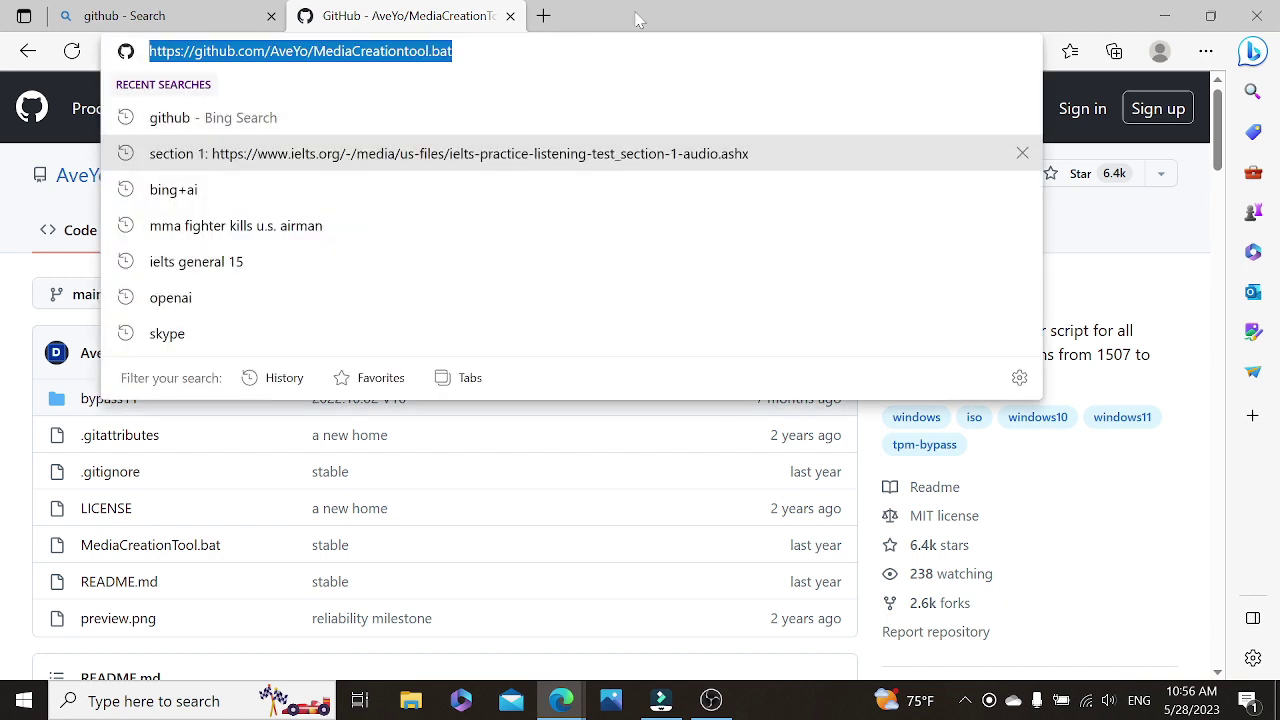
{"action": "left_click", "coordinate": [1080, 245]}
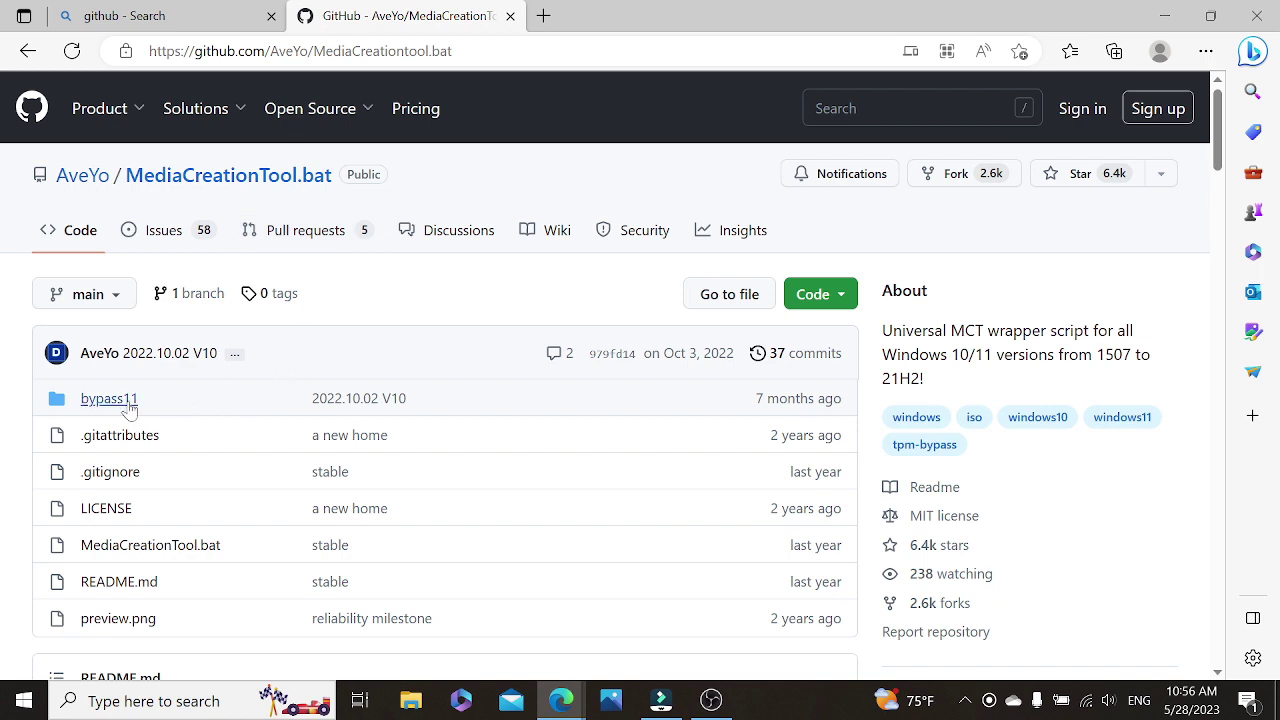
{"action": "left_click", "coordinate": [88, 400]}
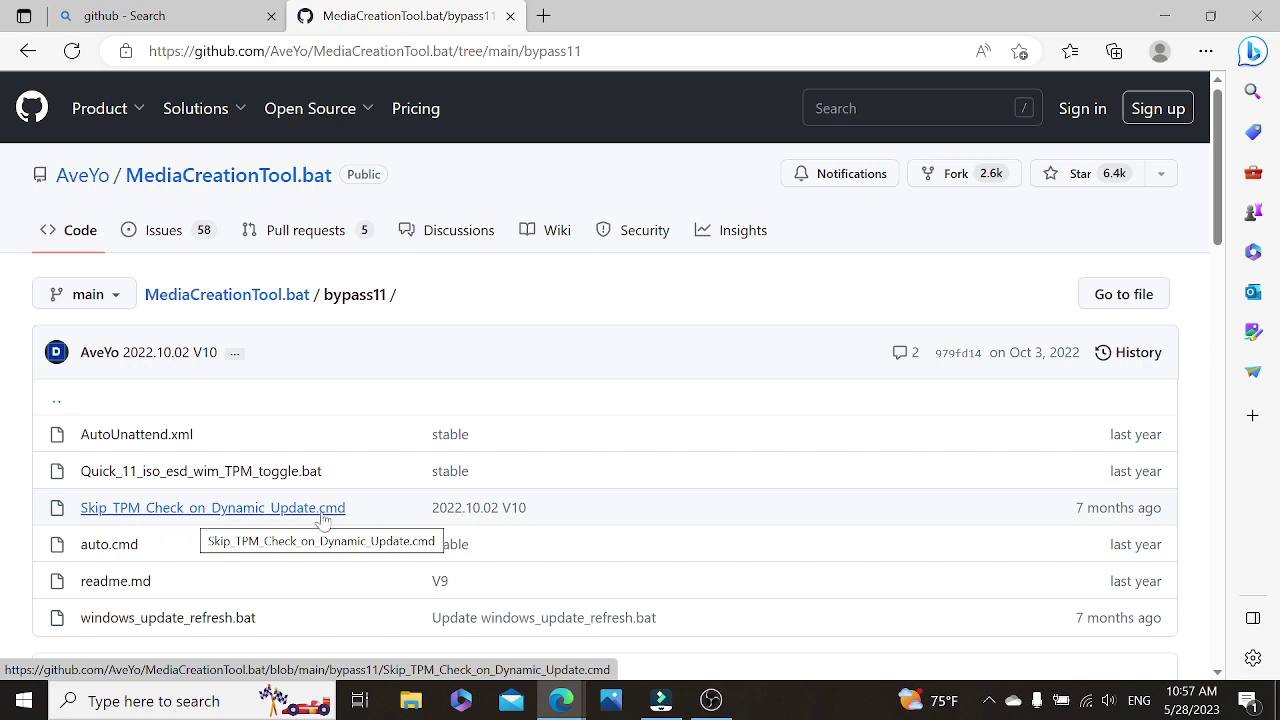
- Open Skip_TPM_Check_on_Dynamic_Update.cmd, copy its raw contents, and bring up Windows search
{"action": "left_click", "coordinate": [265, 510]}
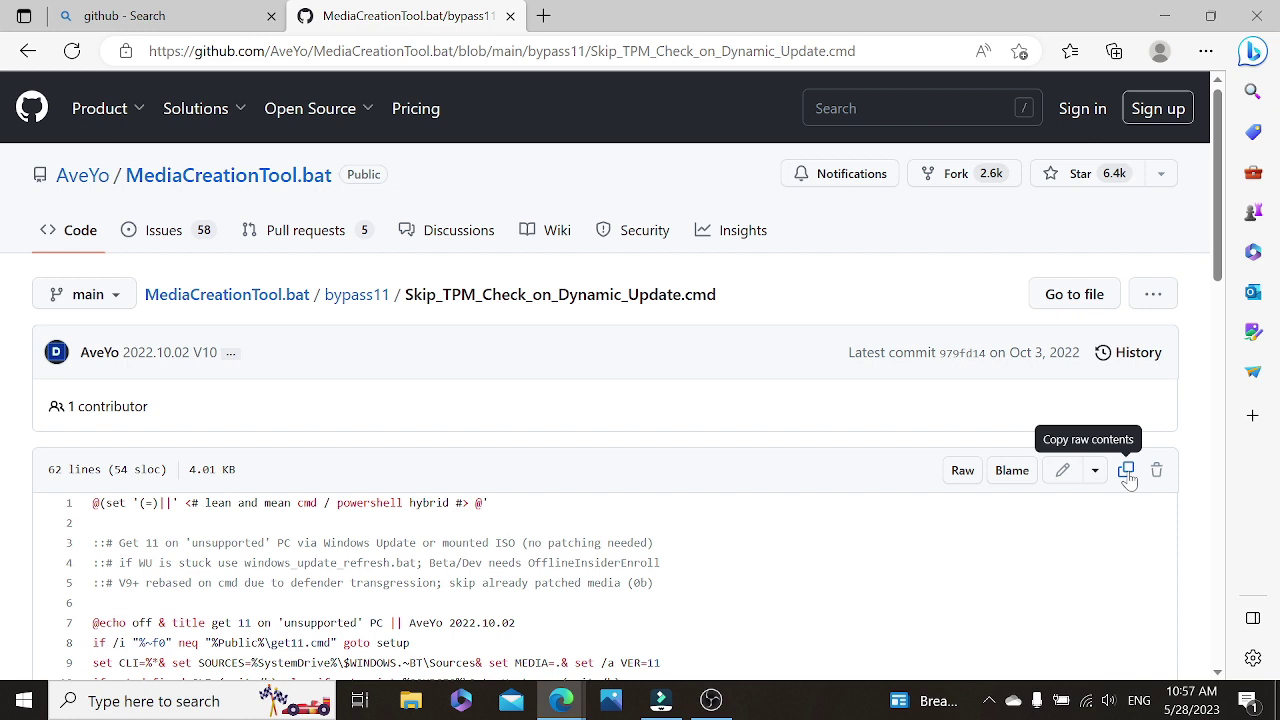
{"action": "left_click", "coordinate": [1126, 472]}
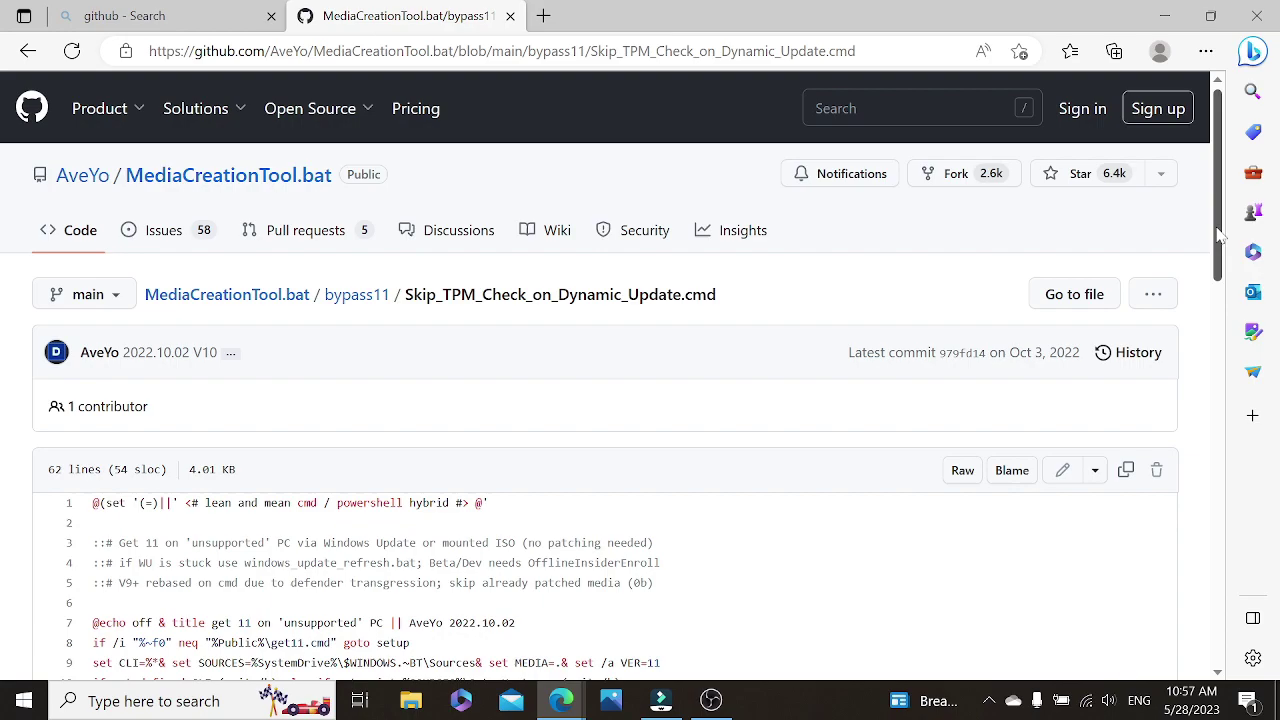
{"action": "left_click_drag", "start_coordinate": [1218, 240], "coordinate": [1217, 600]}
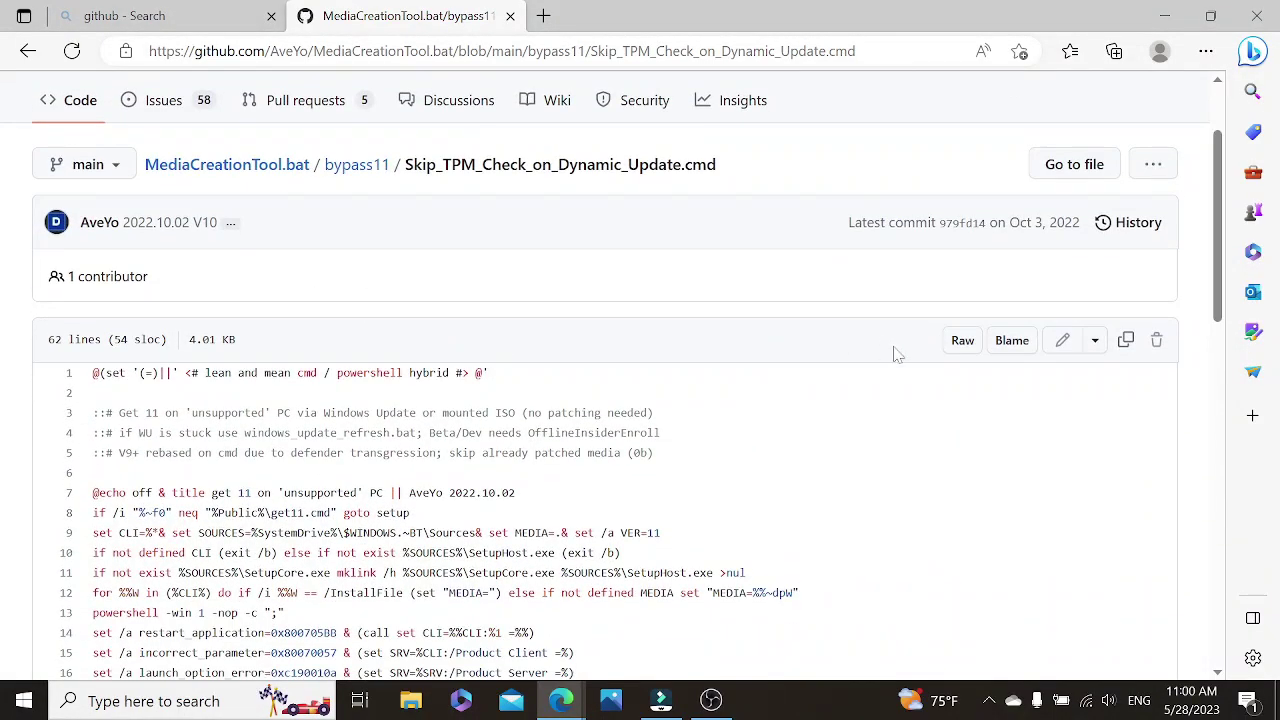
{"action": "mouse_move", "coordinate": [1218, 240]}
{"action": "left_mouse_down"}
{"action": "mouse_move", "coordinate": [1218, 578]}
{"action": "mouse_move", "coordinate": [1226, 260]}
{"action": "left_mouse_up"}
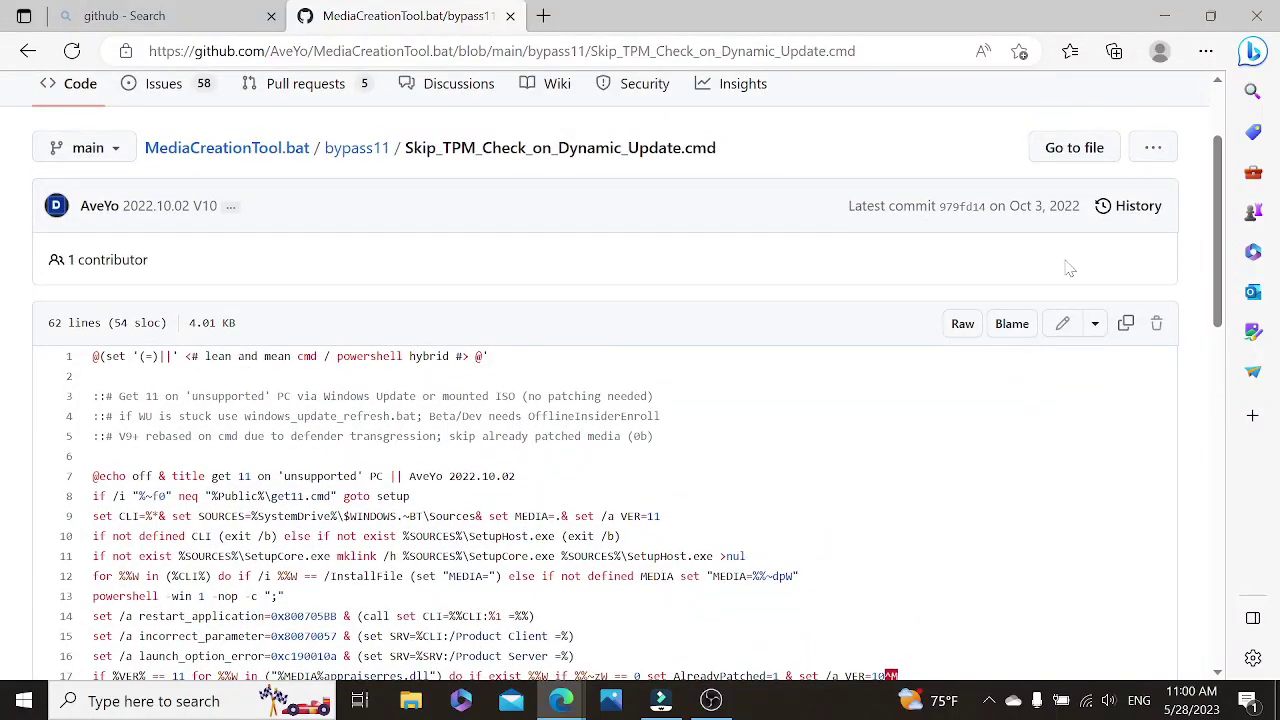
{"action": "left_click", "coordinate": [1125, 326]}
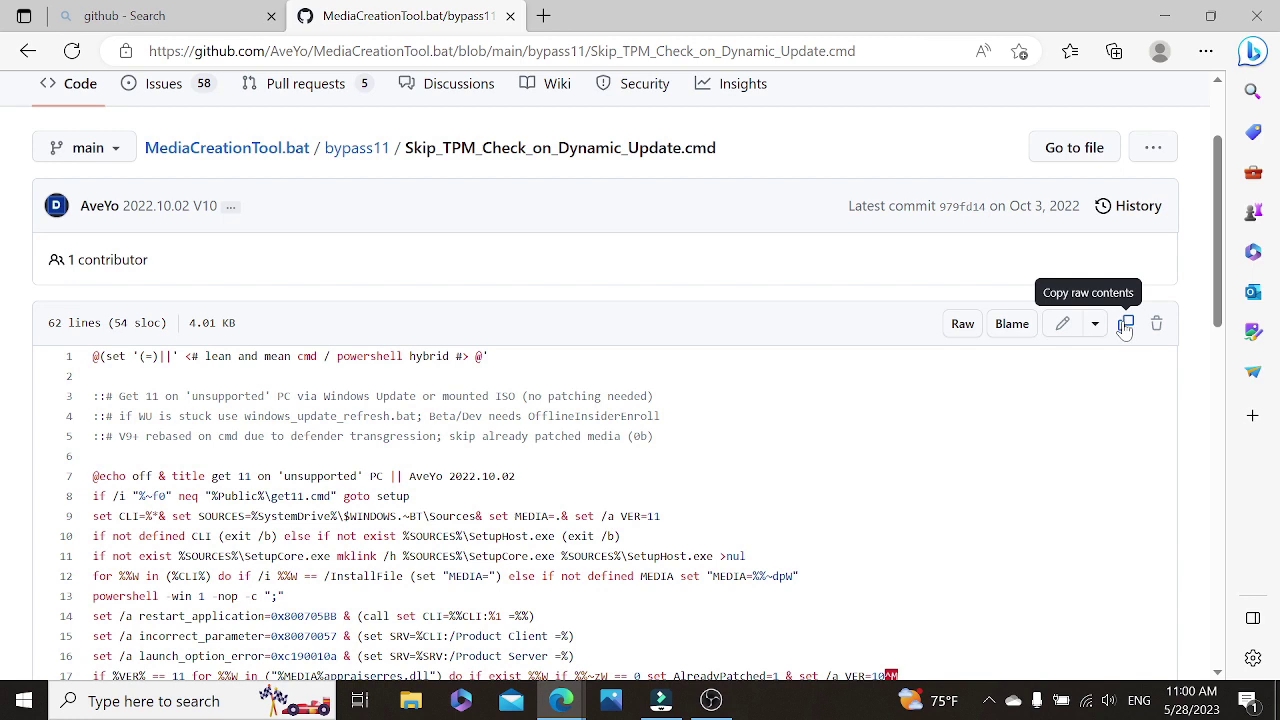
{"action": "left_click", "coordinate": [1125, 326]}
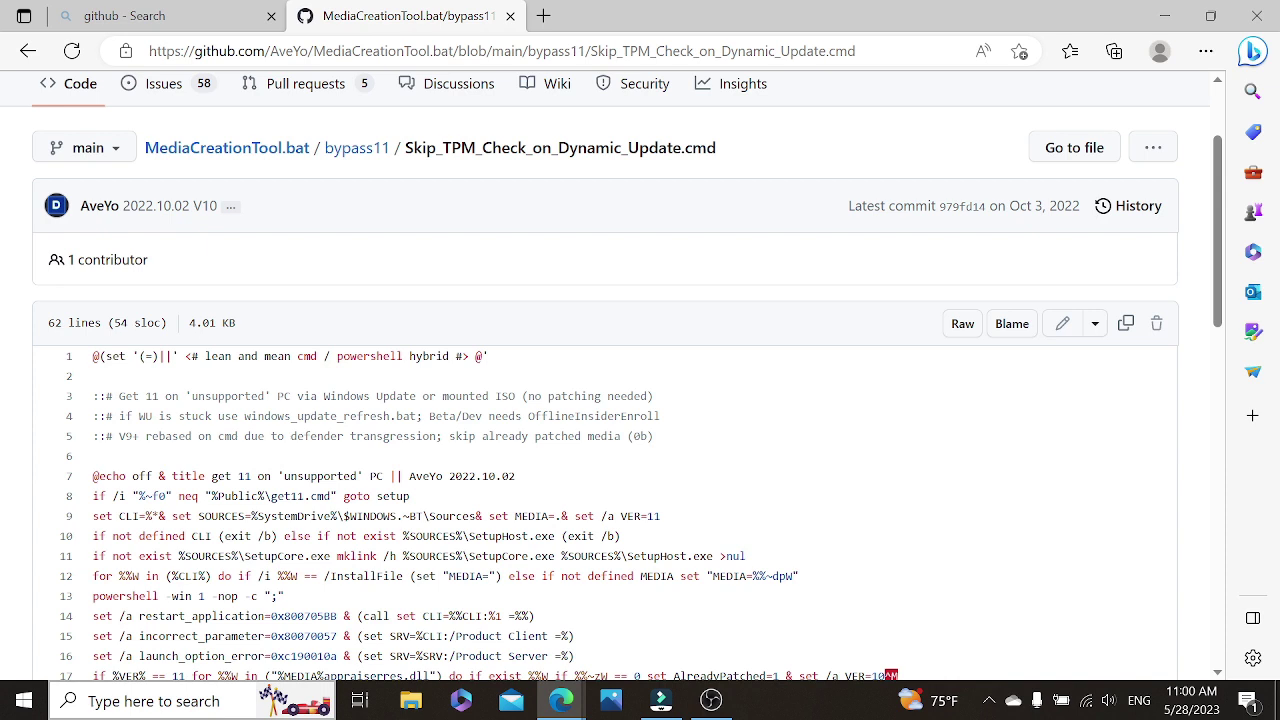
{"action": "left_click", "coordinate": [210, 705]}
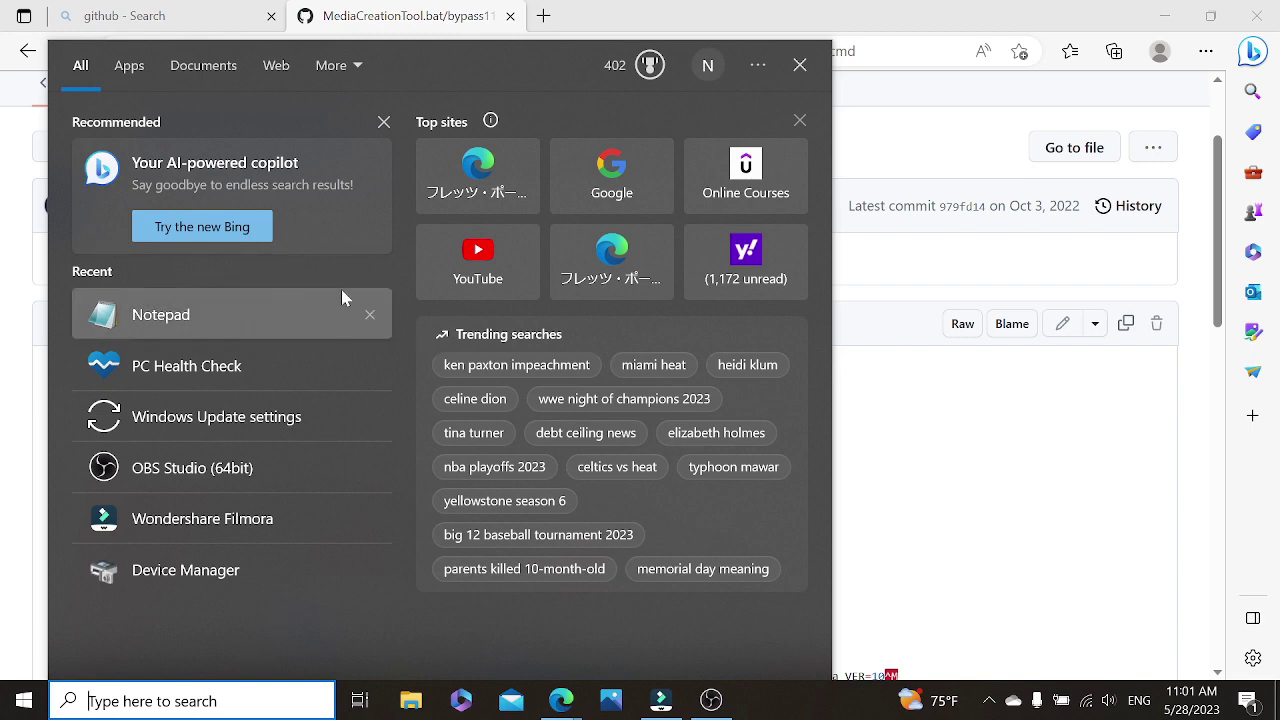
- Launch Notepad from recent apps and paste the copied bypass script into the new note
{"action": "left_click", "coordinate": [310, 314]}
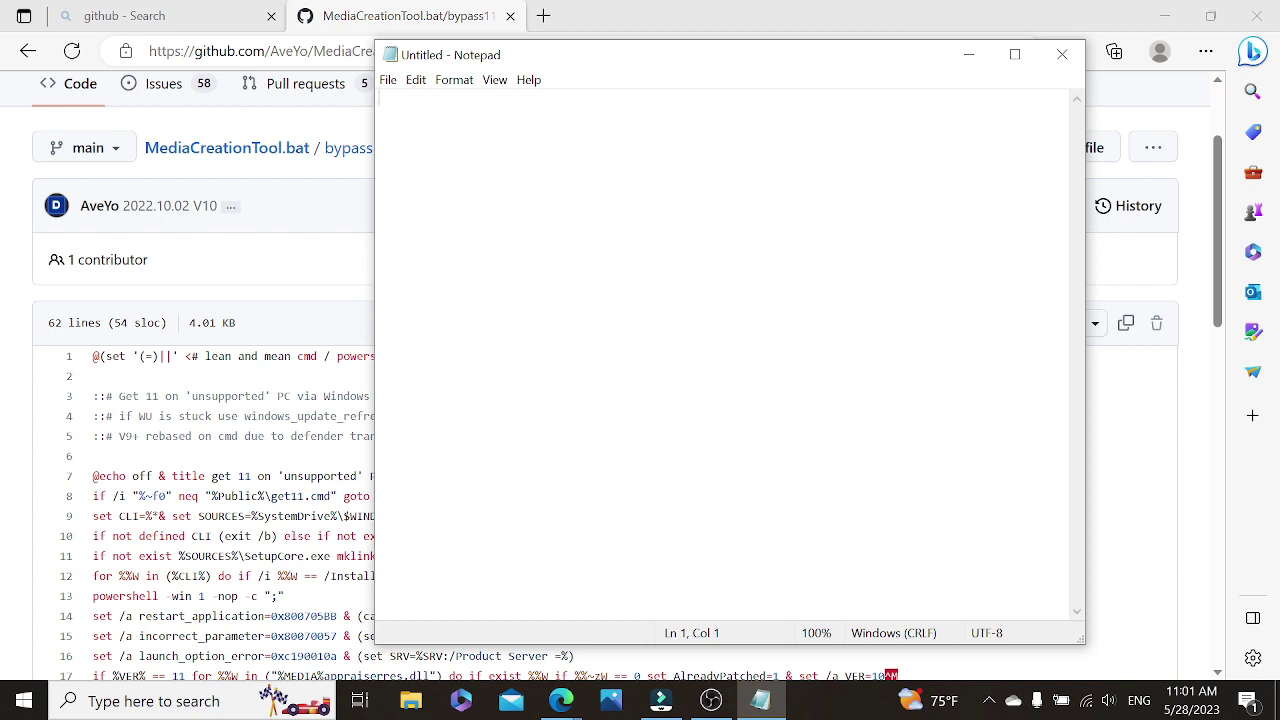
{"action": "right_click", "coordinate": [474, 122]}
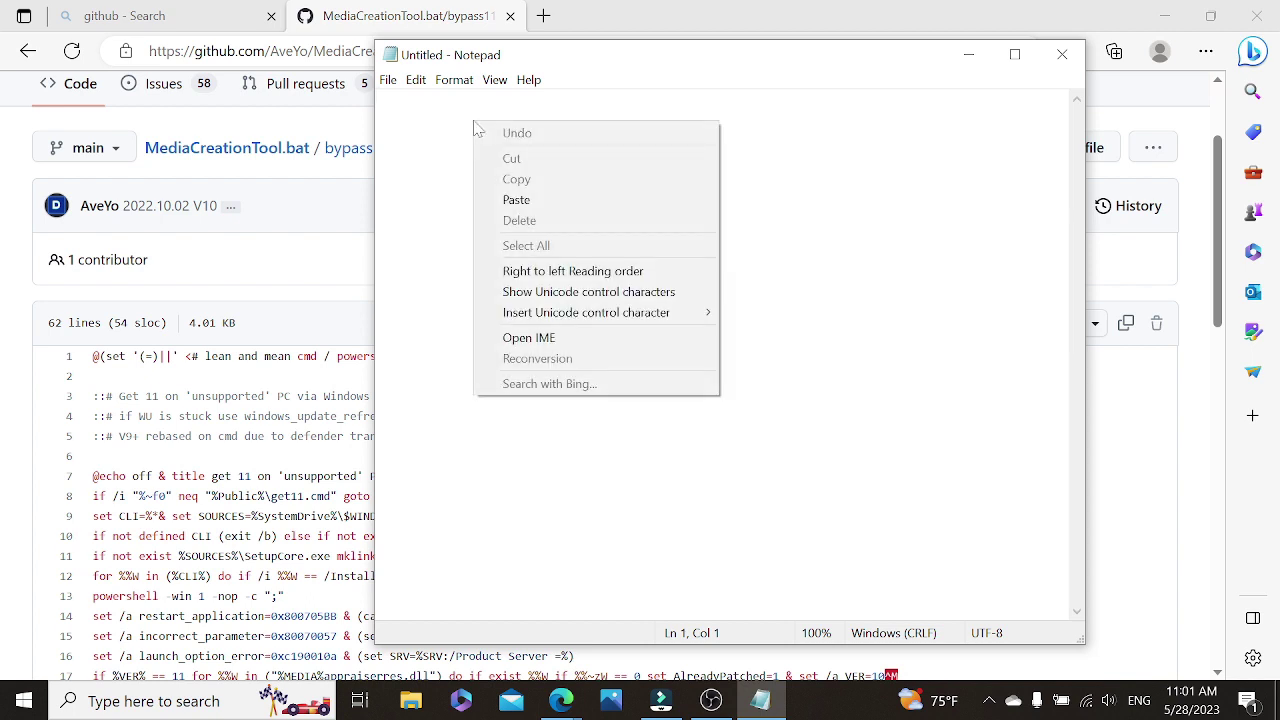
{"action": "left_click", "coordinate": [575, 200]}
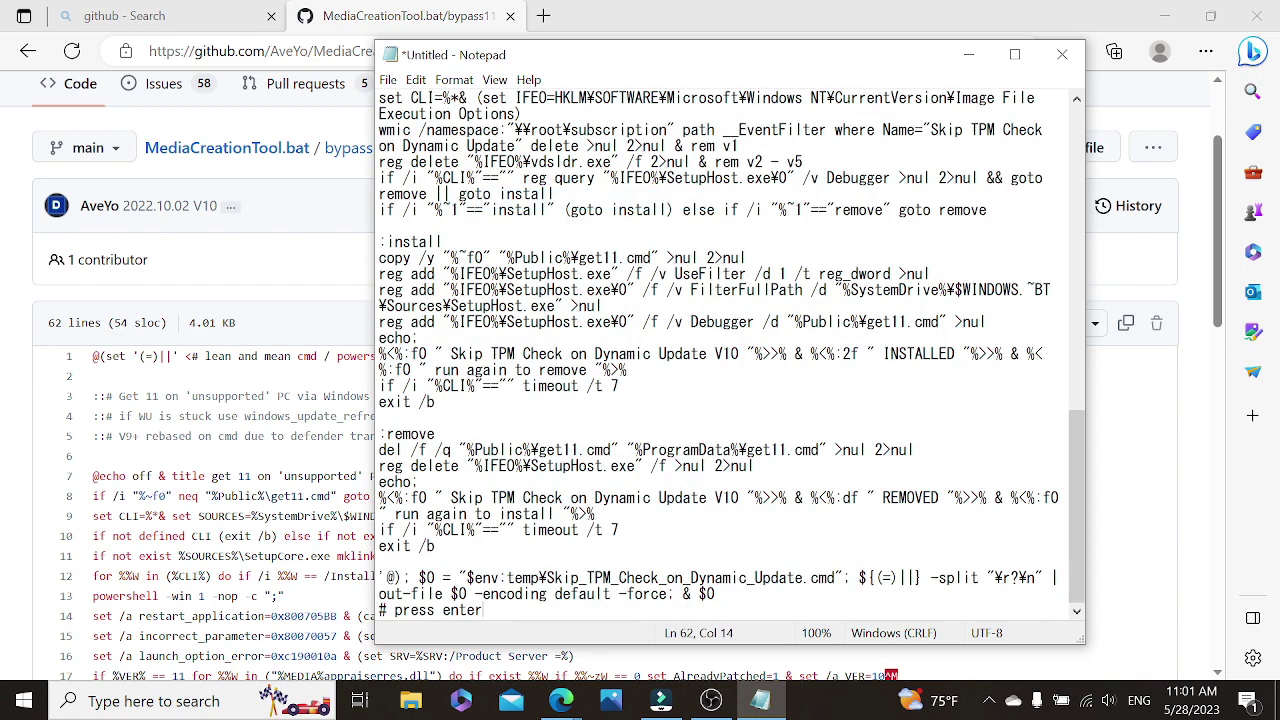
{"action": "left_click", "coordinate": [388, 80]}
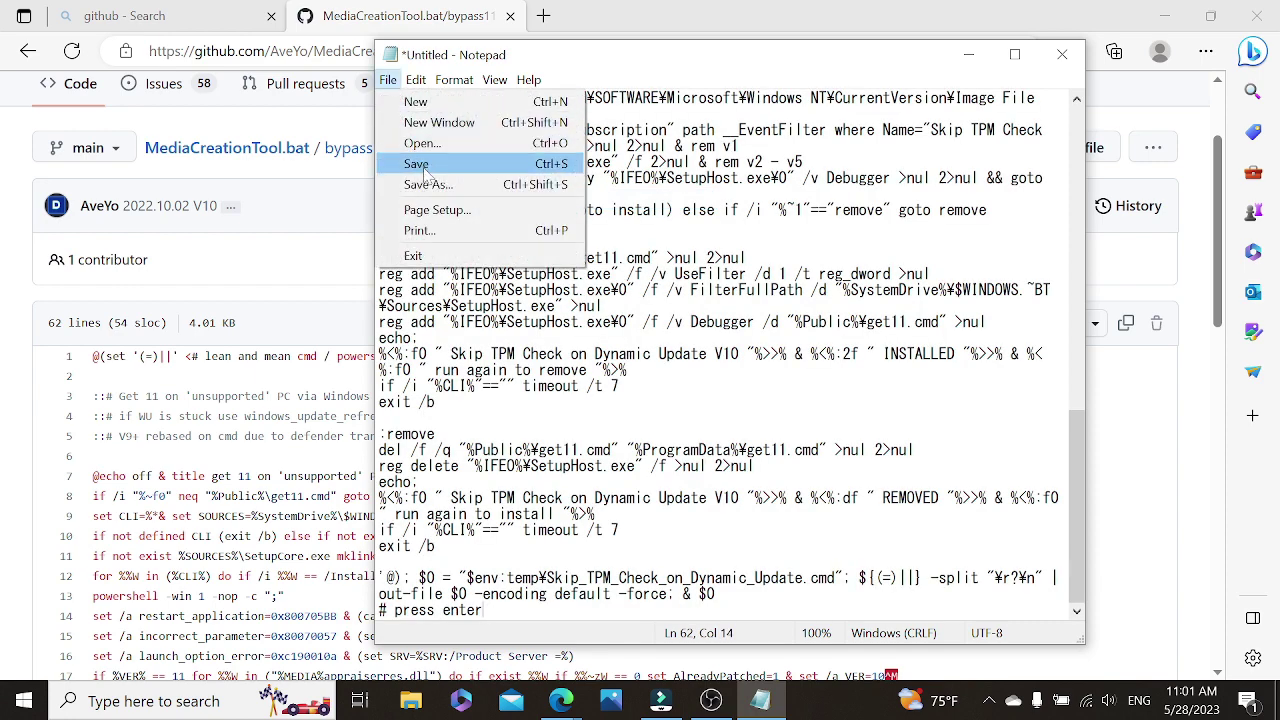
- Save the script to the Desktop as Win11Bypass.cmd with type All Files, then close Notepad
{"action": "left_click", "coordinate": [474, 185]}
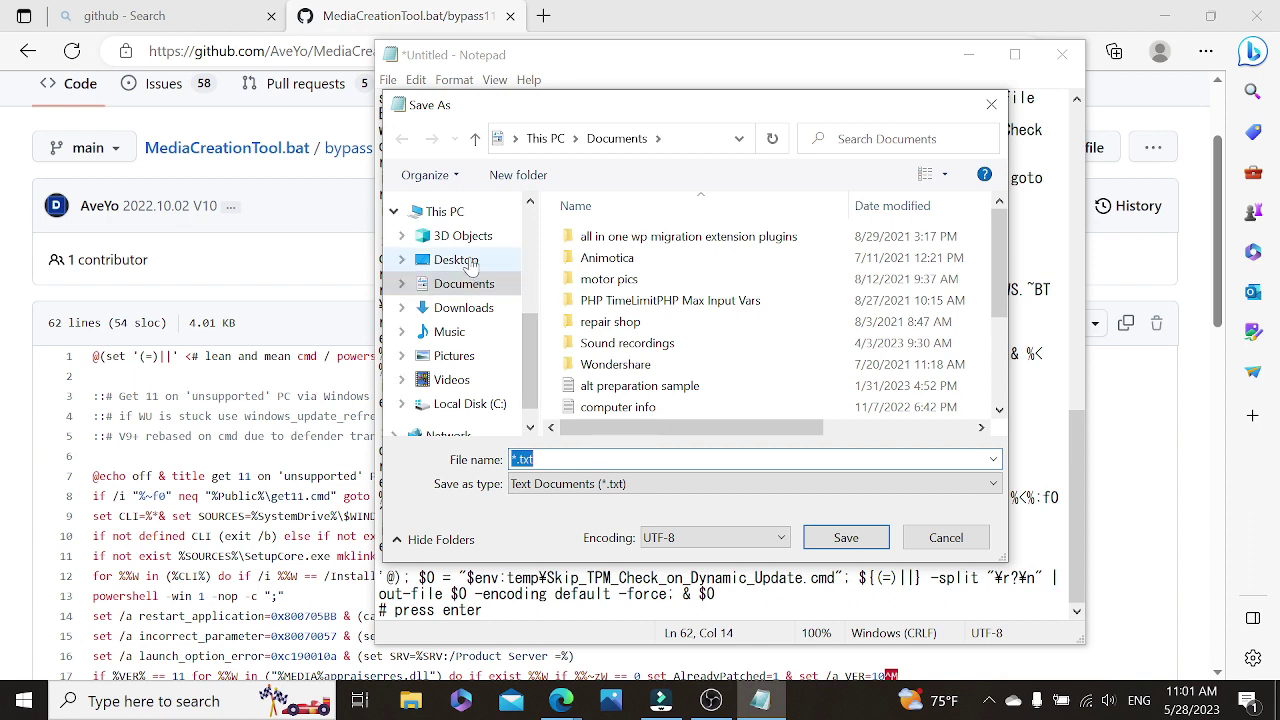
{"action": "left_click", "coordinate": [456, 260]}
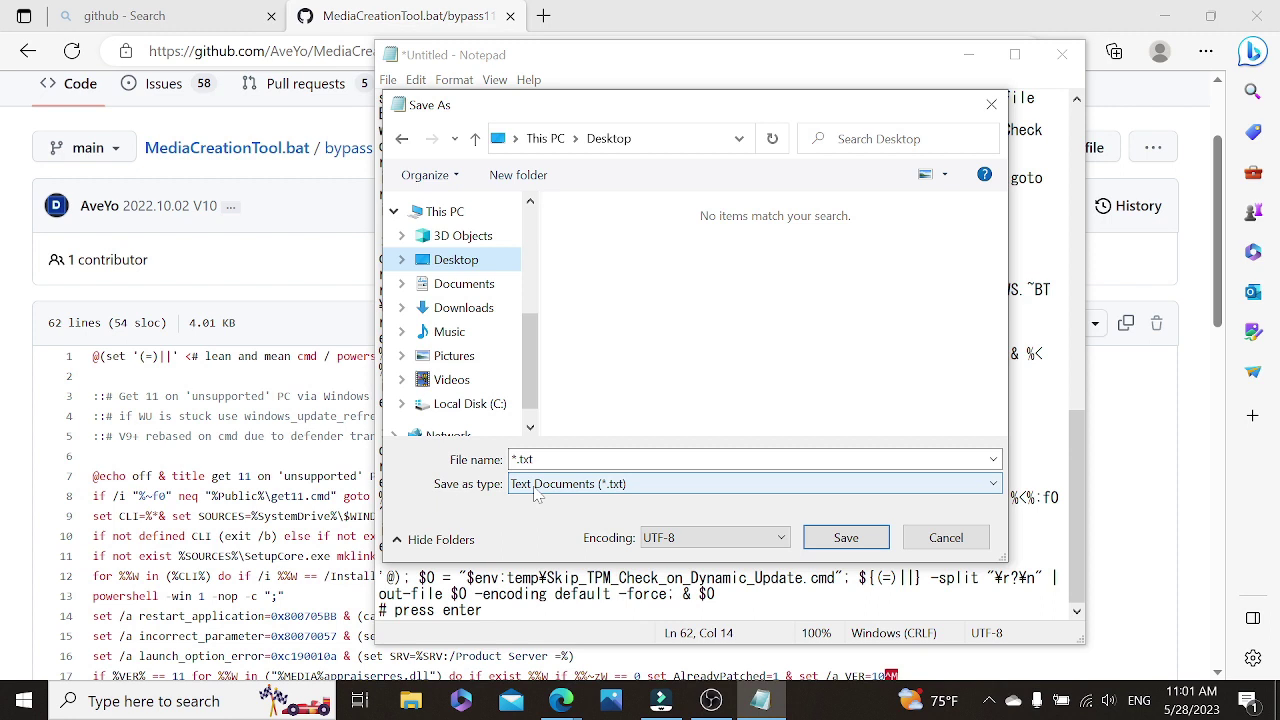
{"action": "left_click", "coordinate": [537, 488]}
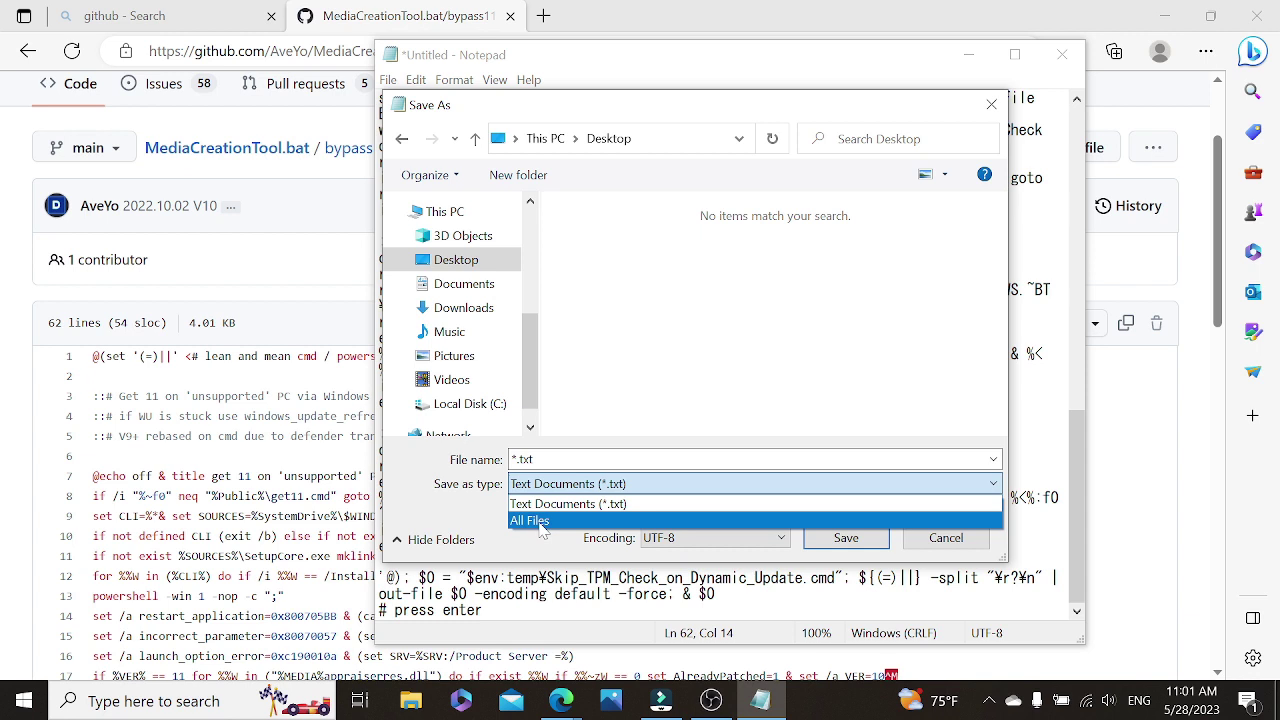
{"action": "left_click", "coordinate": [535, 521]}
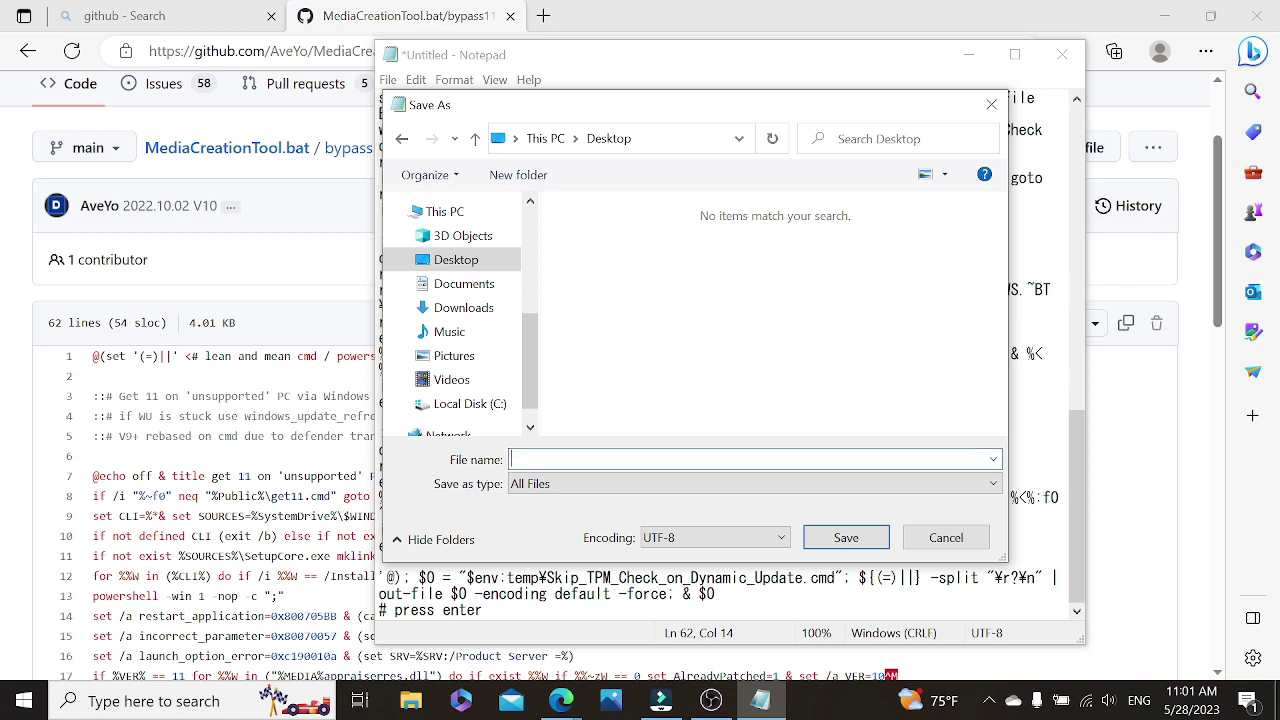
{"action": "type", "text": "Win11Bypass.cmd"}
{"action": "left_click", "coordinate": [838, 540]}
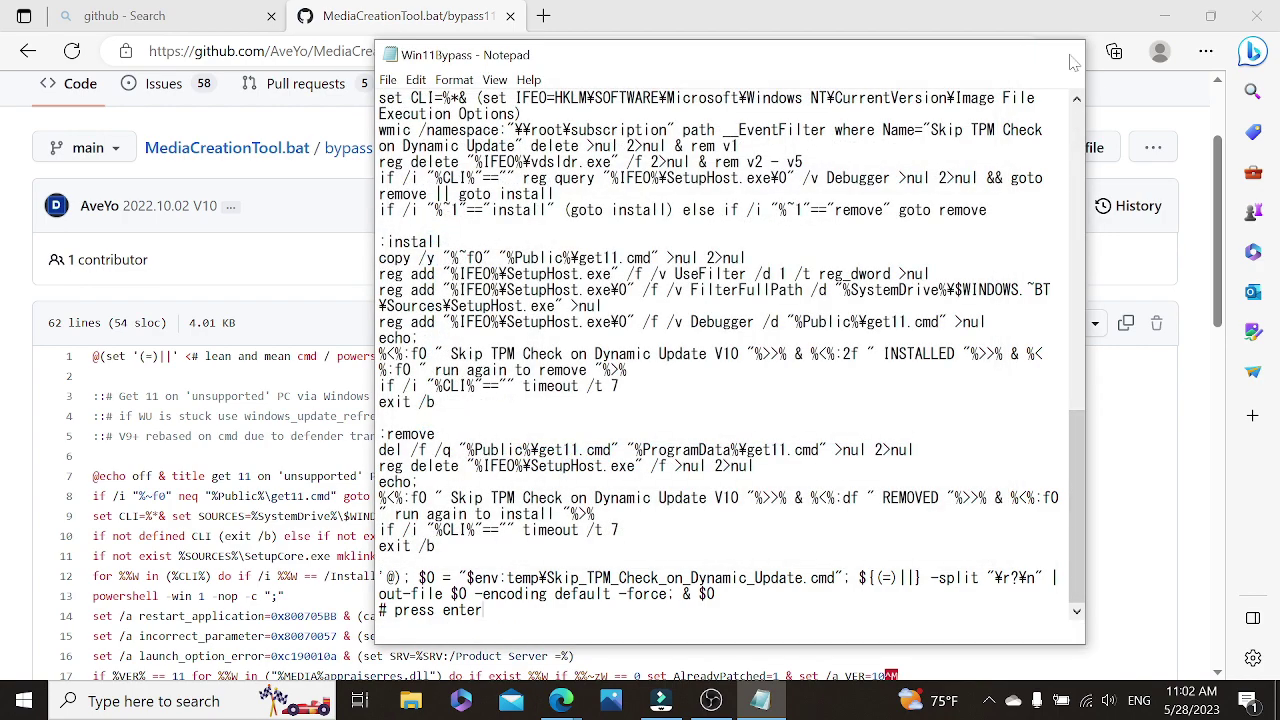
{"action": "left_click", "coordinate": [1064, 55]}
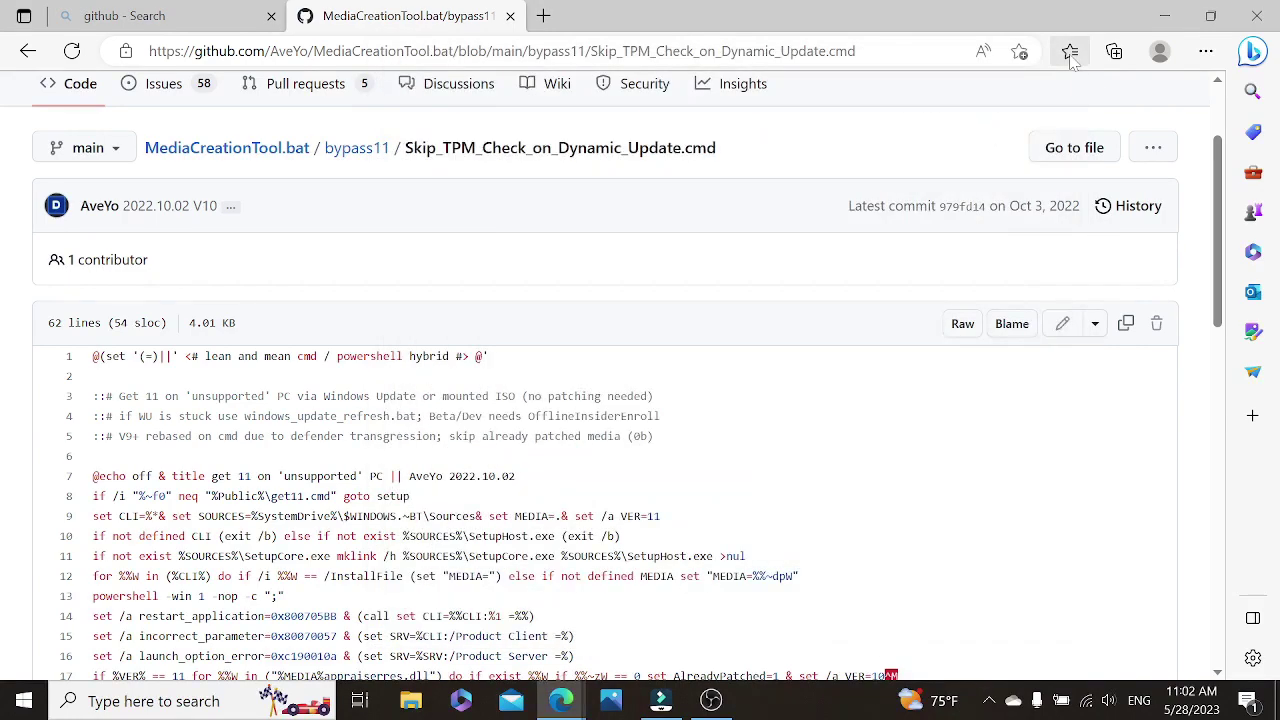
- Minimise Edge and select the Win11Bypass file on the desktop
{"action": "left_click", "coordinate": [1164, 16]}
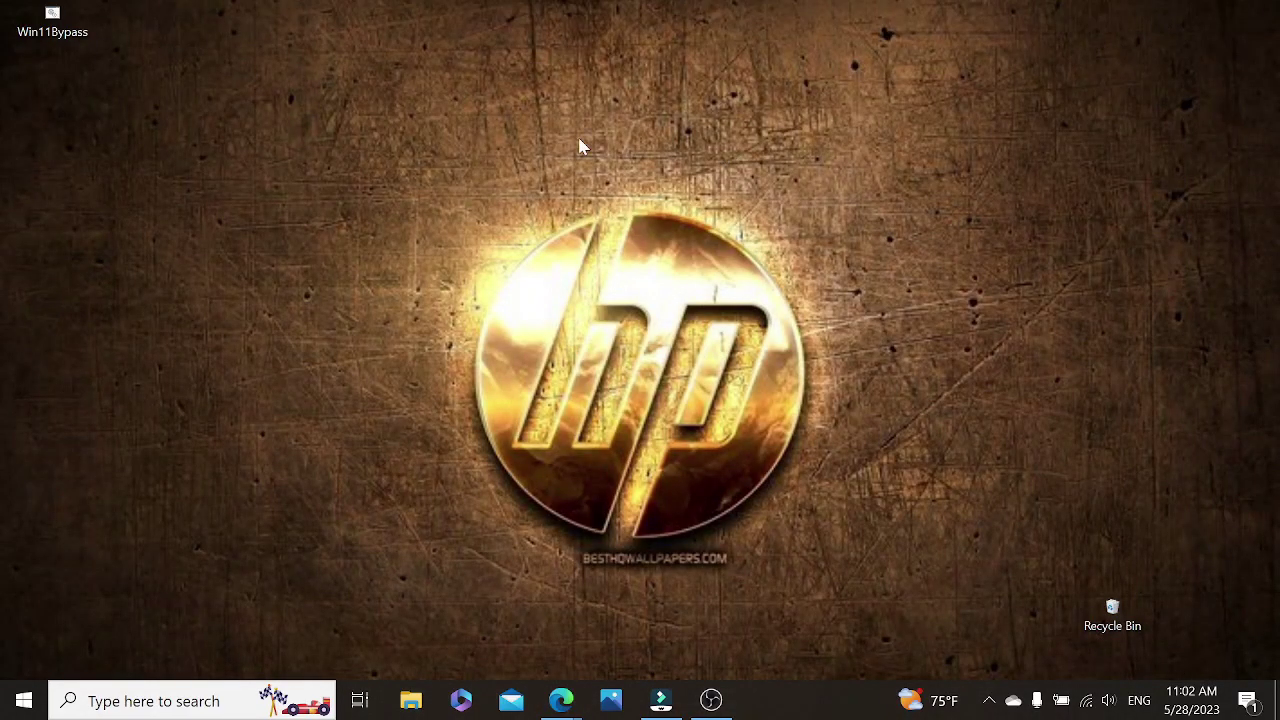
{"action": "left_click", "coordinate": [44, 28]}
- Load microsoft.com/software-download/windows11 in Edge and scroll to the Disk Image (ISO) for x64 section
{"action": "mouse_move", "coordinate": [563, 700]}
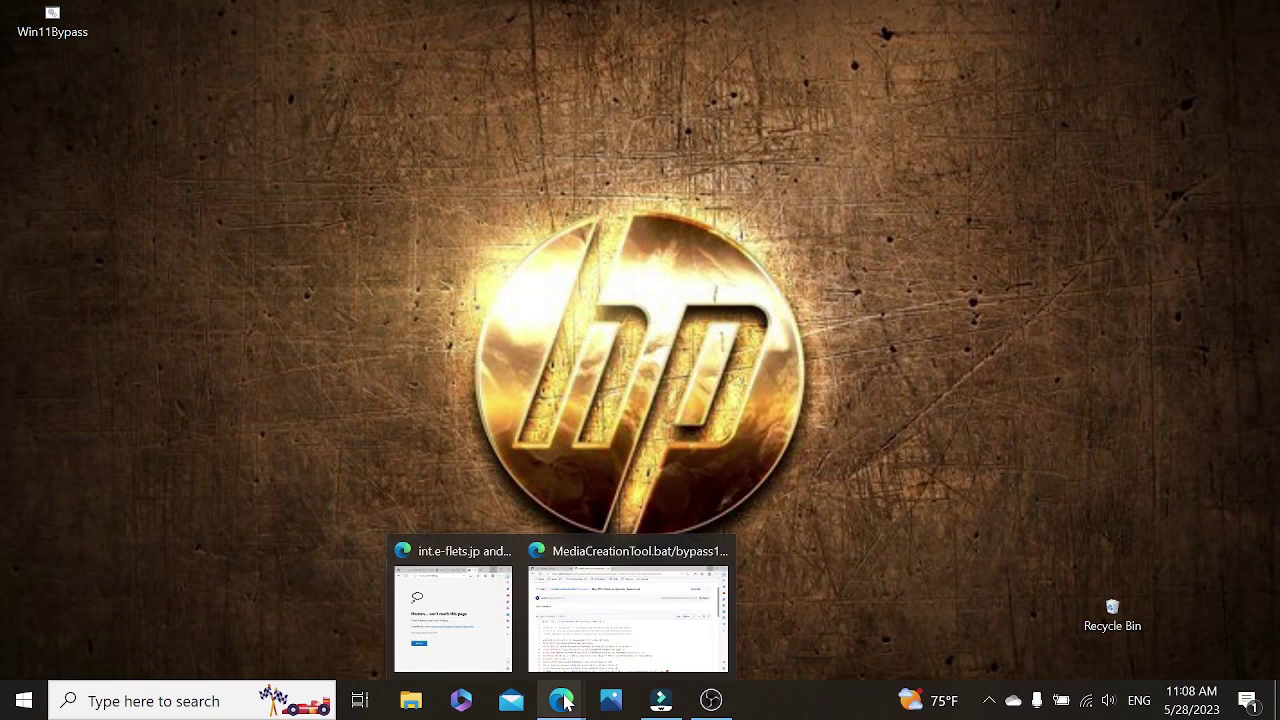
{"action": "left_click", "coordinate": [618, 648]}
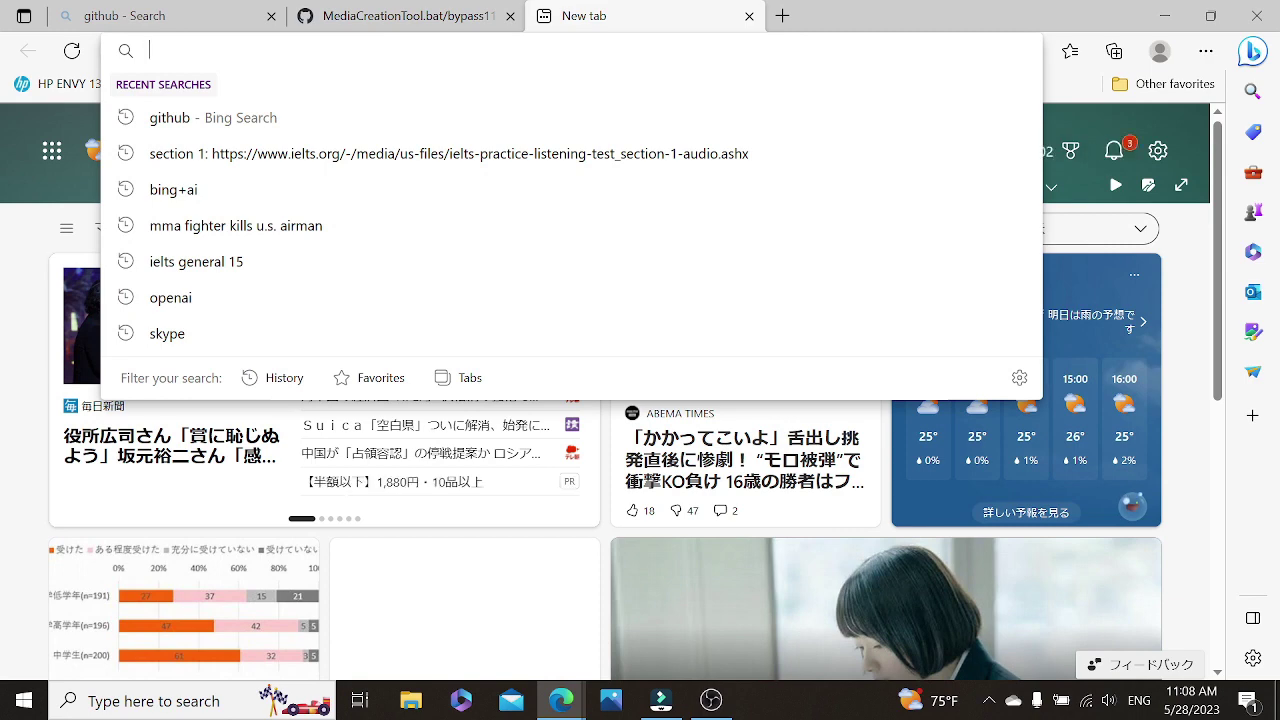
{"action": "type", "text": "https://www.microsoft.com/software-download/windows11"}
{"action": "key", "text": "Return"}
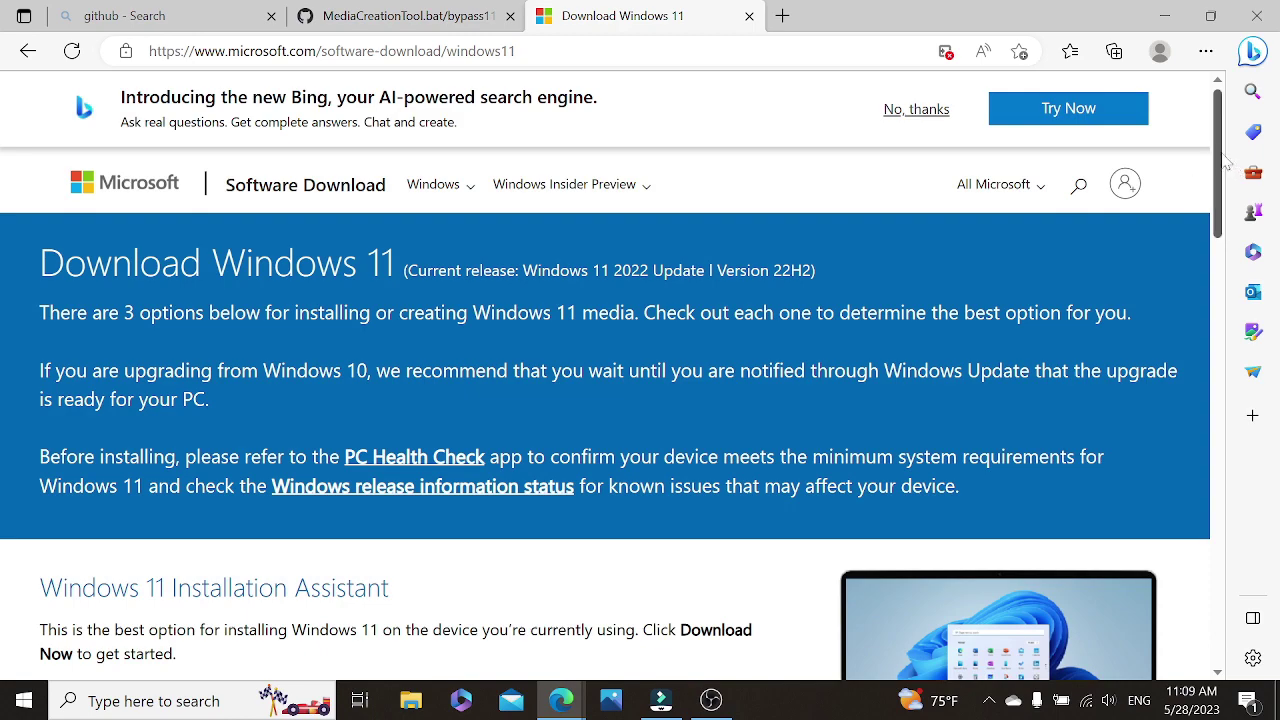
{"action": "left_click_drag", "start_coordinate": [1220, 160], "coordinate": [1220, 383]}
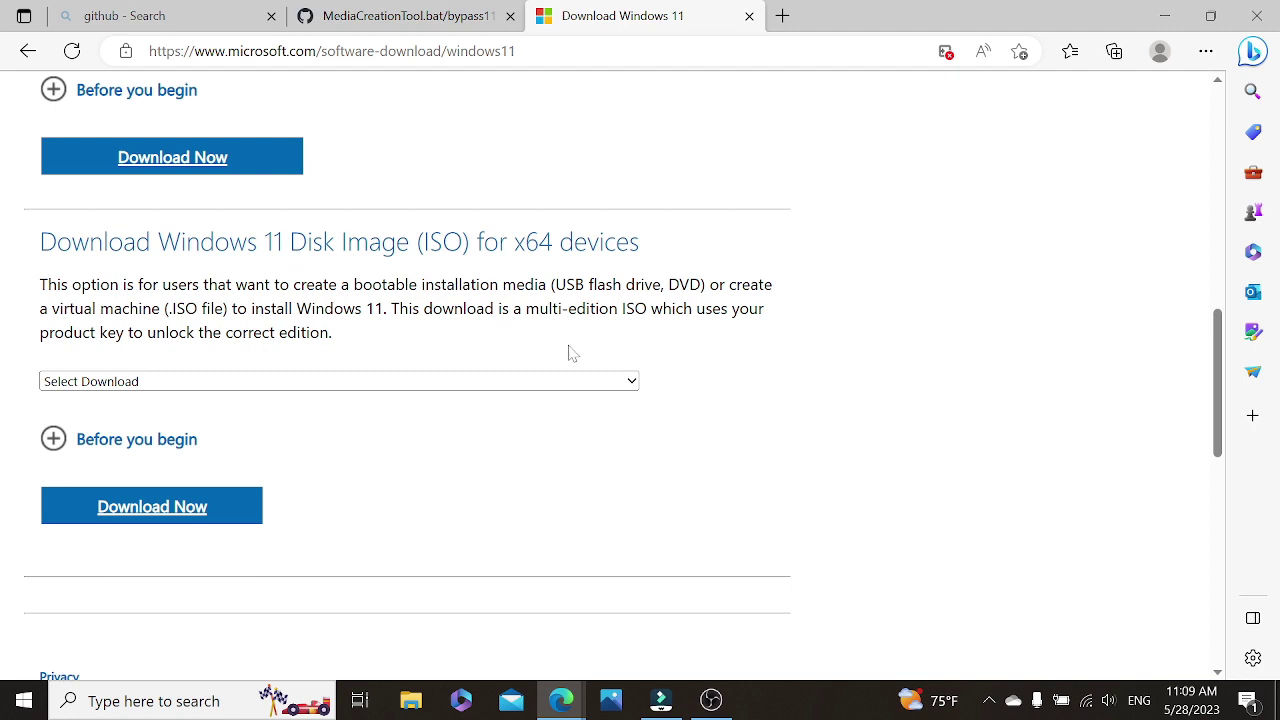
- Select the Windows 11 (multi-edition ISO for x64 devices) download and request it
{"action": "left_click", "coordinate": [634, 384]}
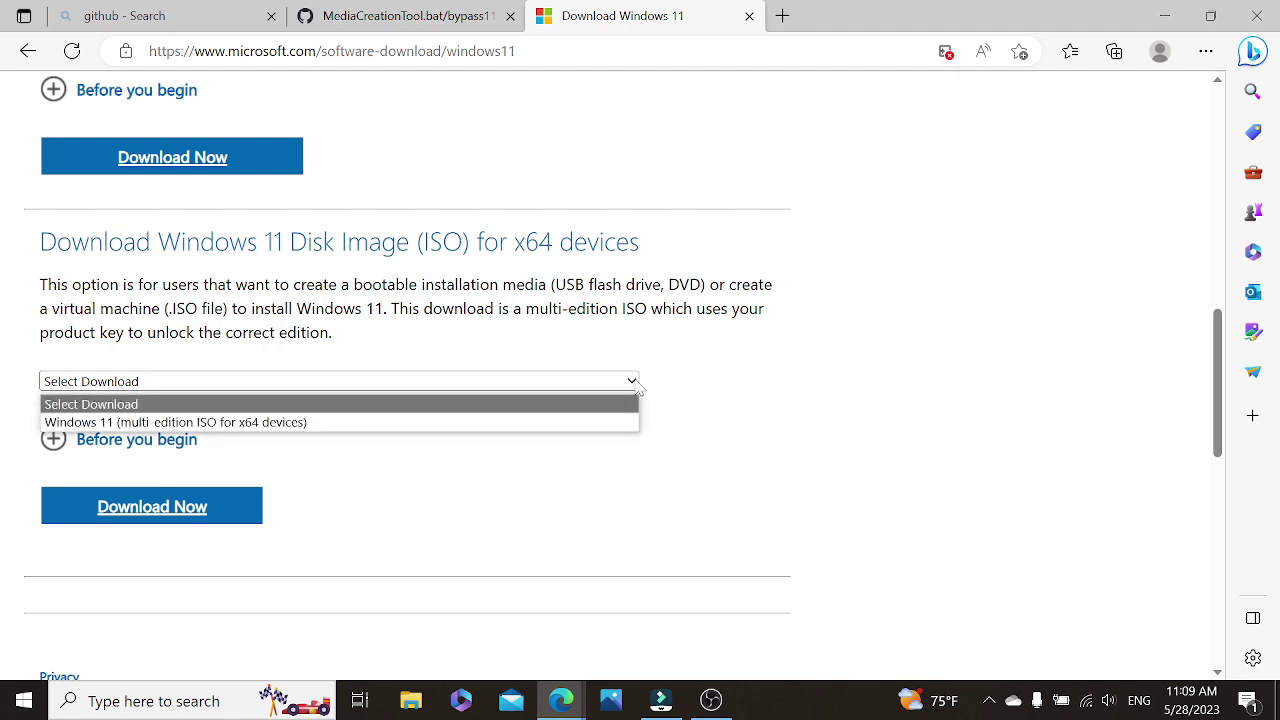
{"action": "left_click", "coordinate": [596, 424]}
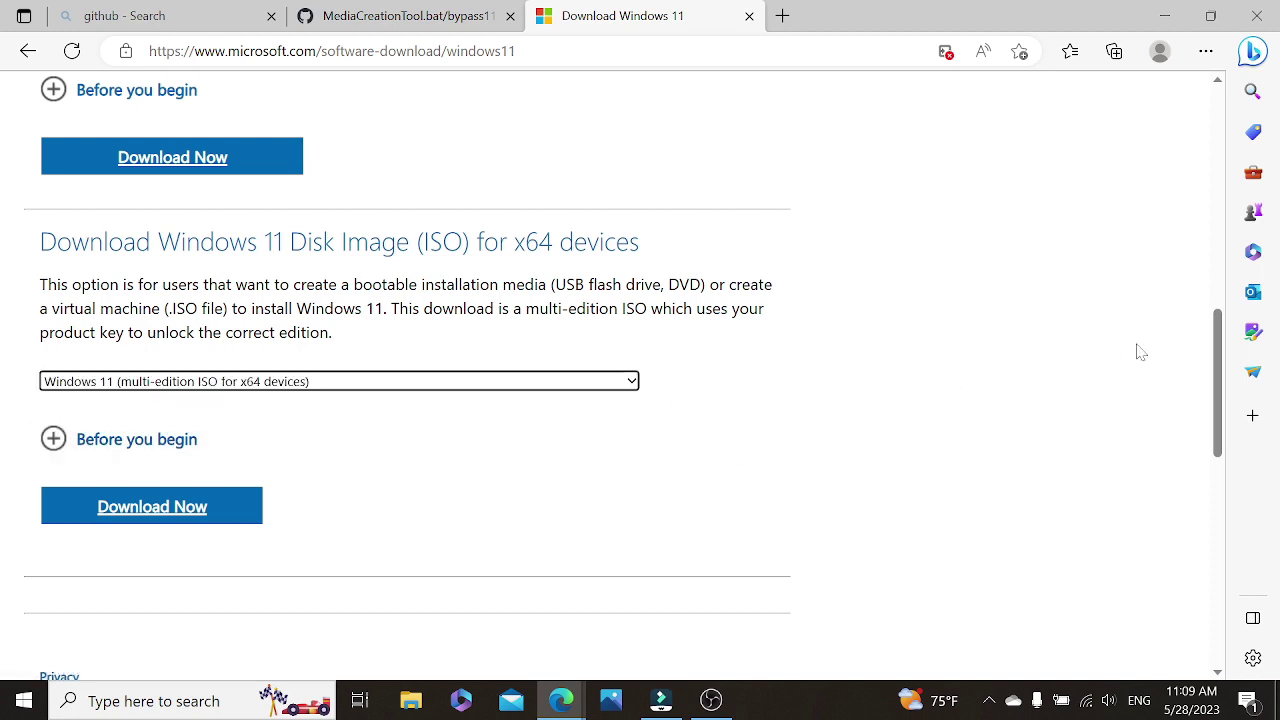
{"action": "left_click_drag", "start_coordinate": [1218, 357], "coordinate": [1218, 398]}
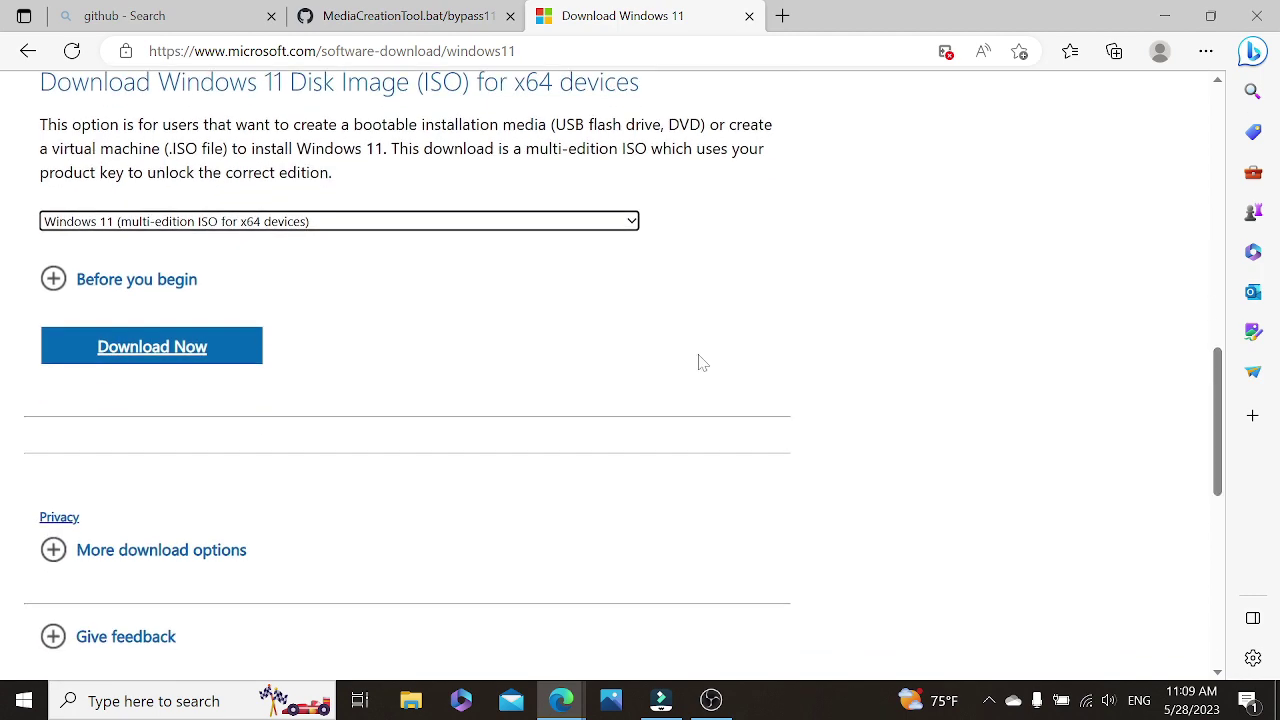
{"action": "left_click", "coordinate": [205, 345]}
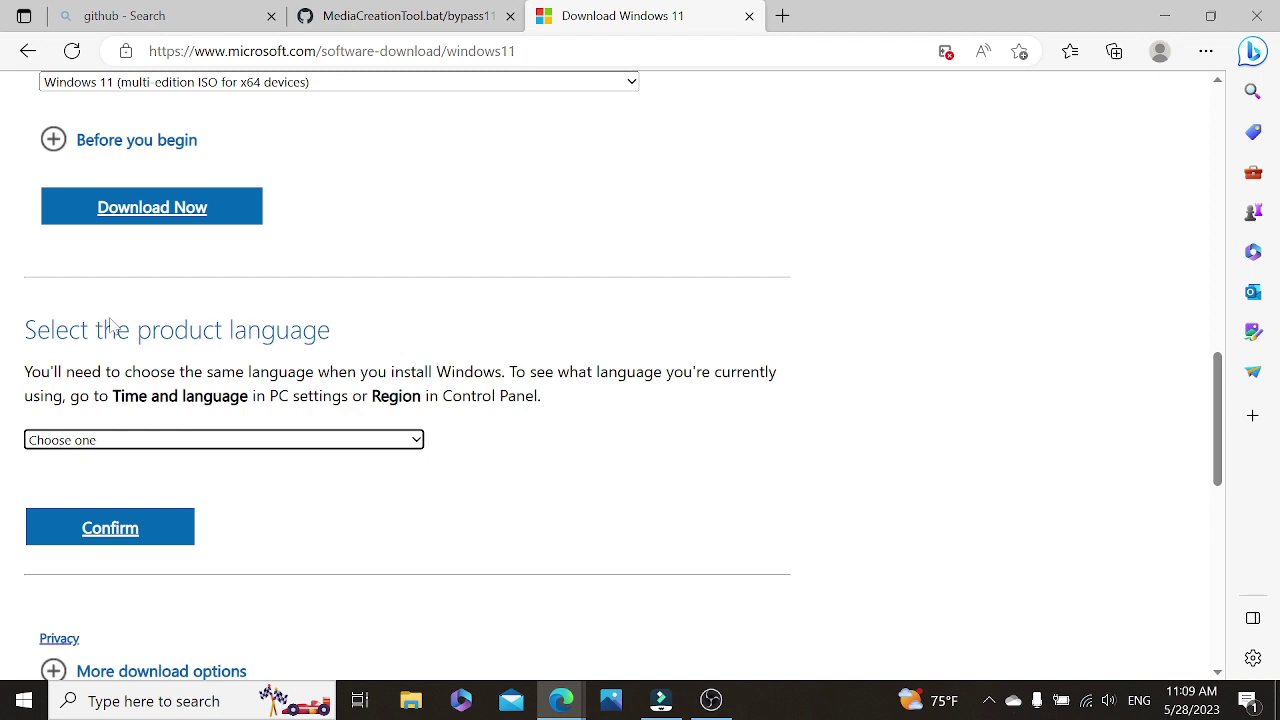
- Choose and confirm English (United States) as the Windows 11 product language
{"action": "left_click", "coordinate": [417, 443]}
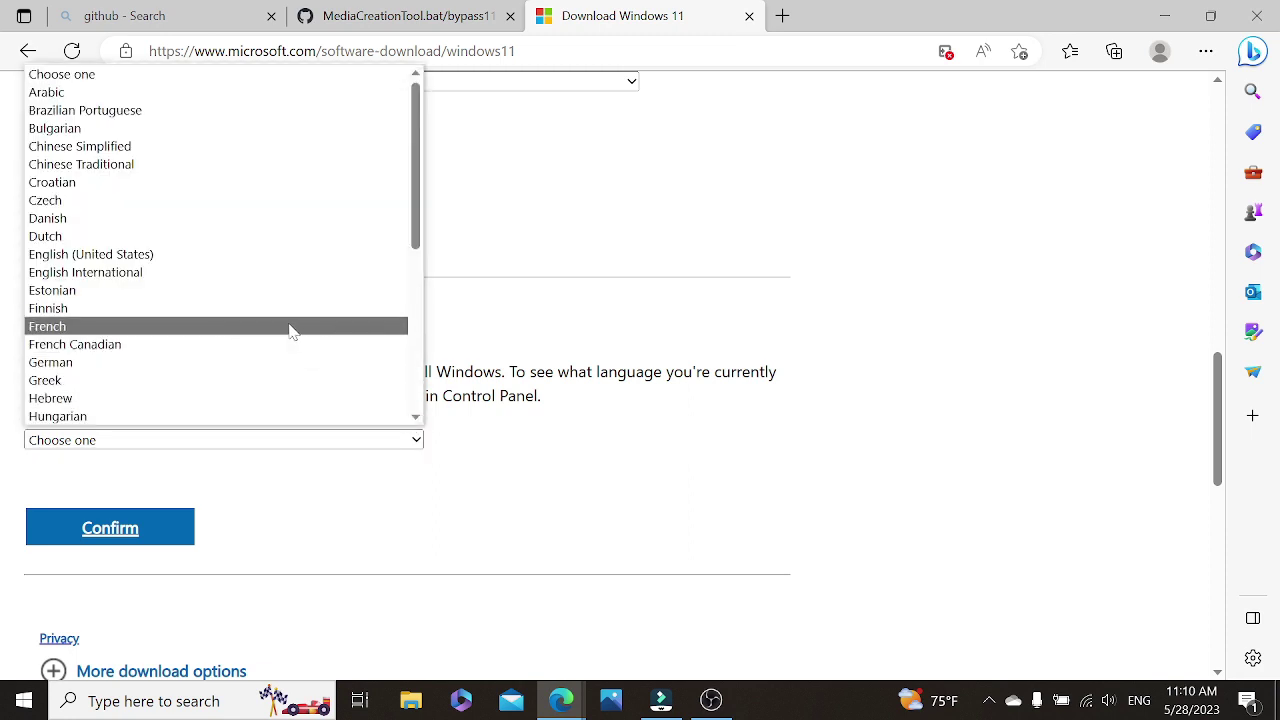
{"action": "mouse_move", "coordinate": [418, 250]}
{"action": "left_mouse_down"}
{"action": "mouse_move", "coordinate": [424, 396]}
{"action": "mouse_move", "coordinate": [417, 254]}
{"action": "left_mouse_up"}
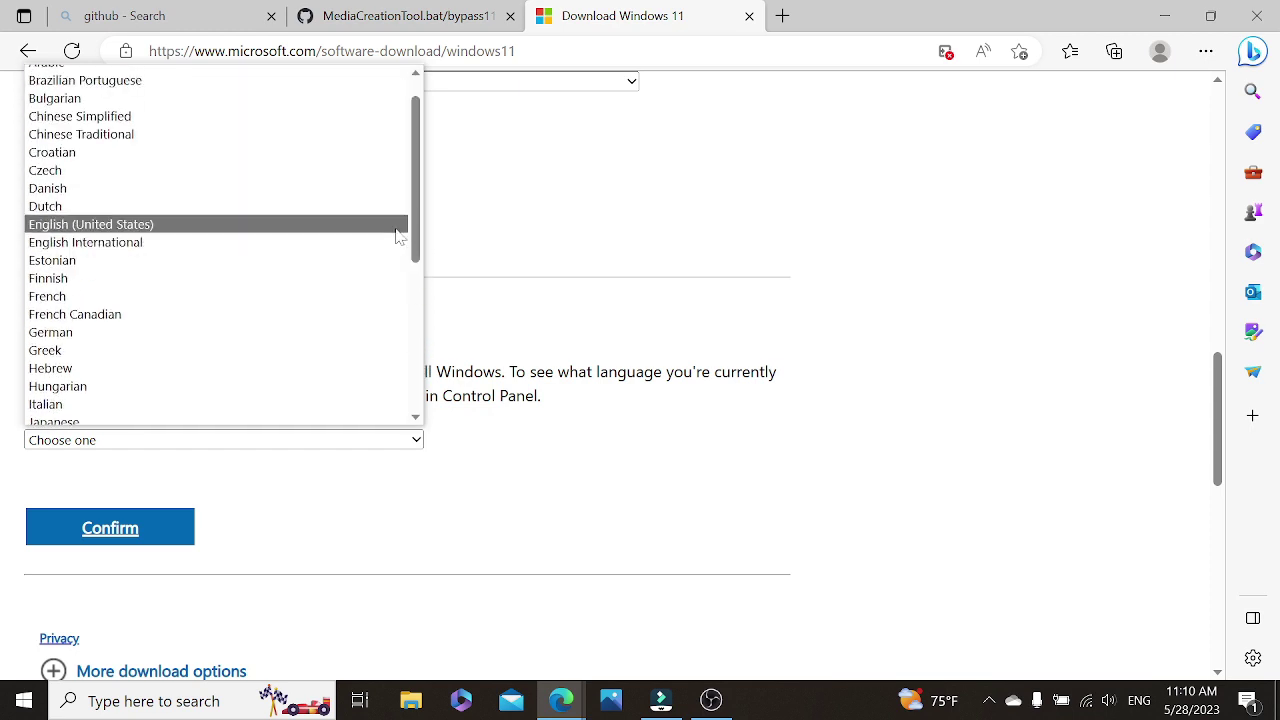
{"action": "left_click", "coordinate": [392, 230]}
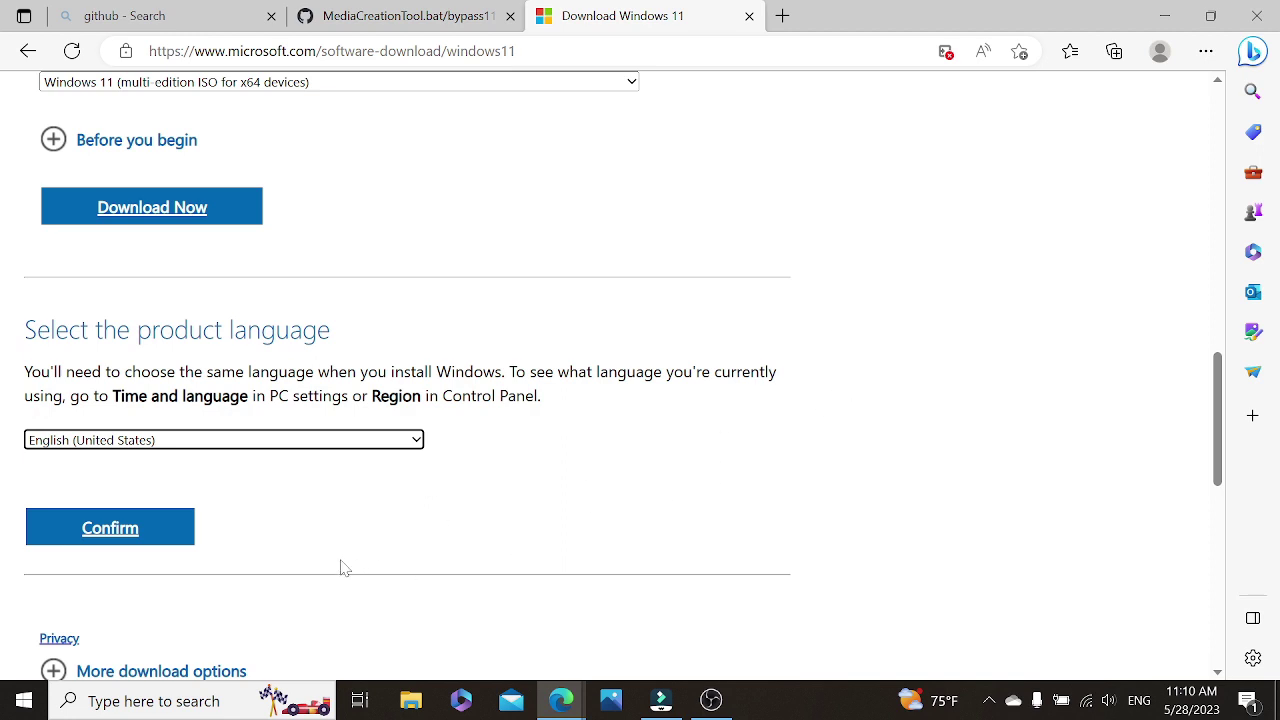
{"action": "left_click", "coordinate": [129, 538]}
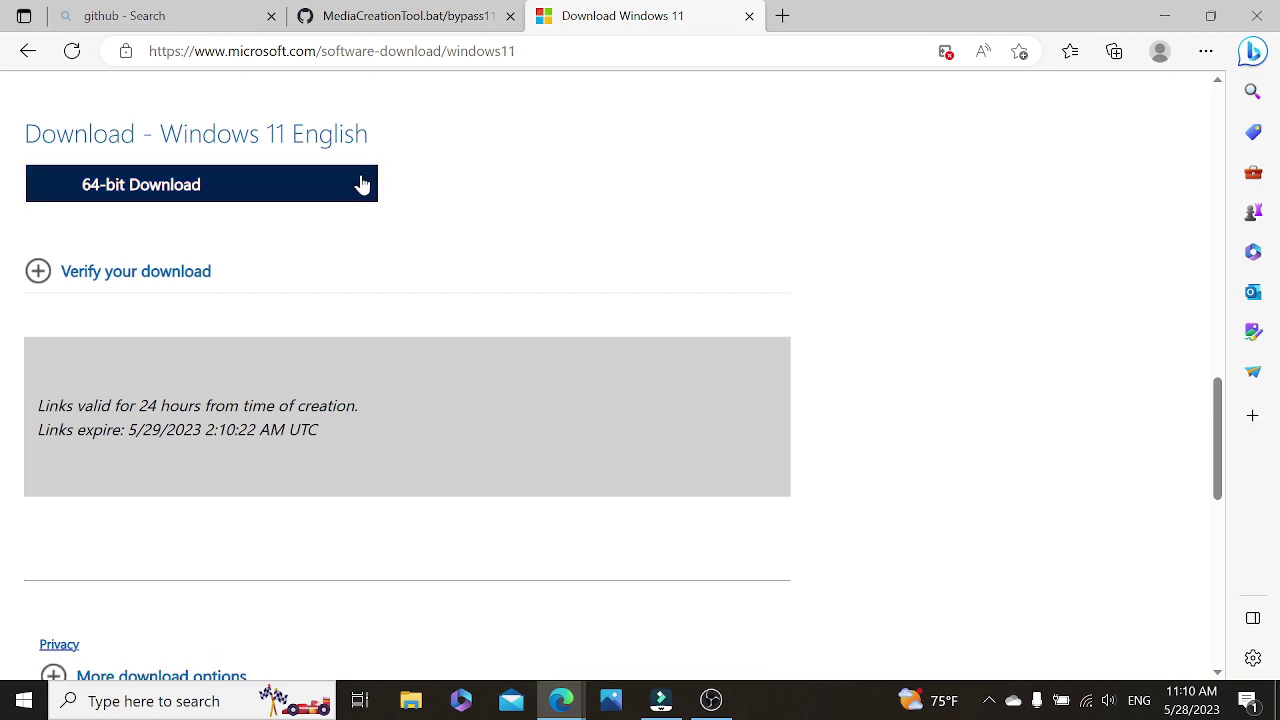
- Start the 64-bit Win11_22H2_English_x64v2.iso download and check its progress in Downloads
{"action": "left_click", "coordinate": [283, 195]}
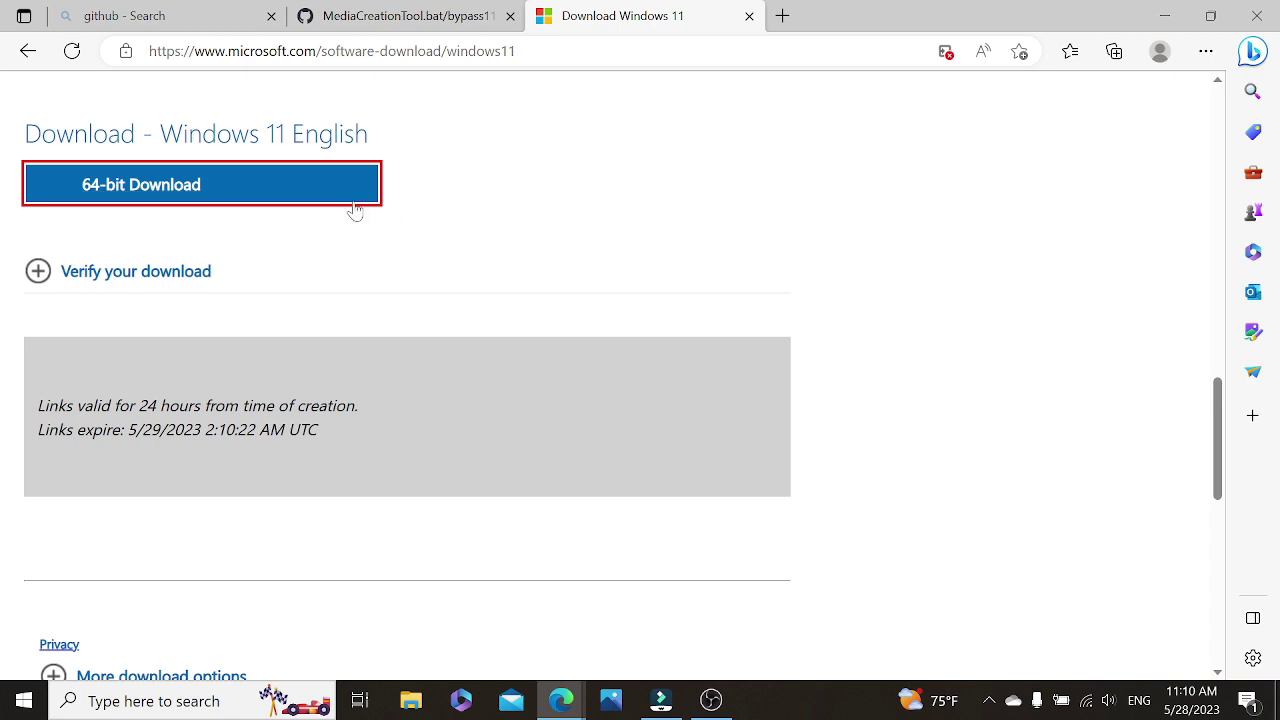
{"action": "left_click", "coordinate": [300, 194]}
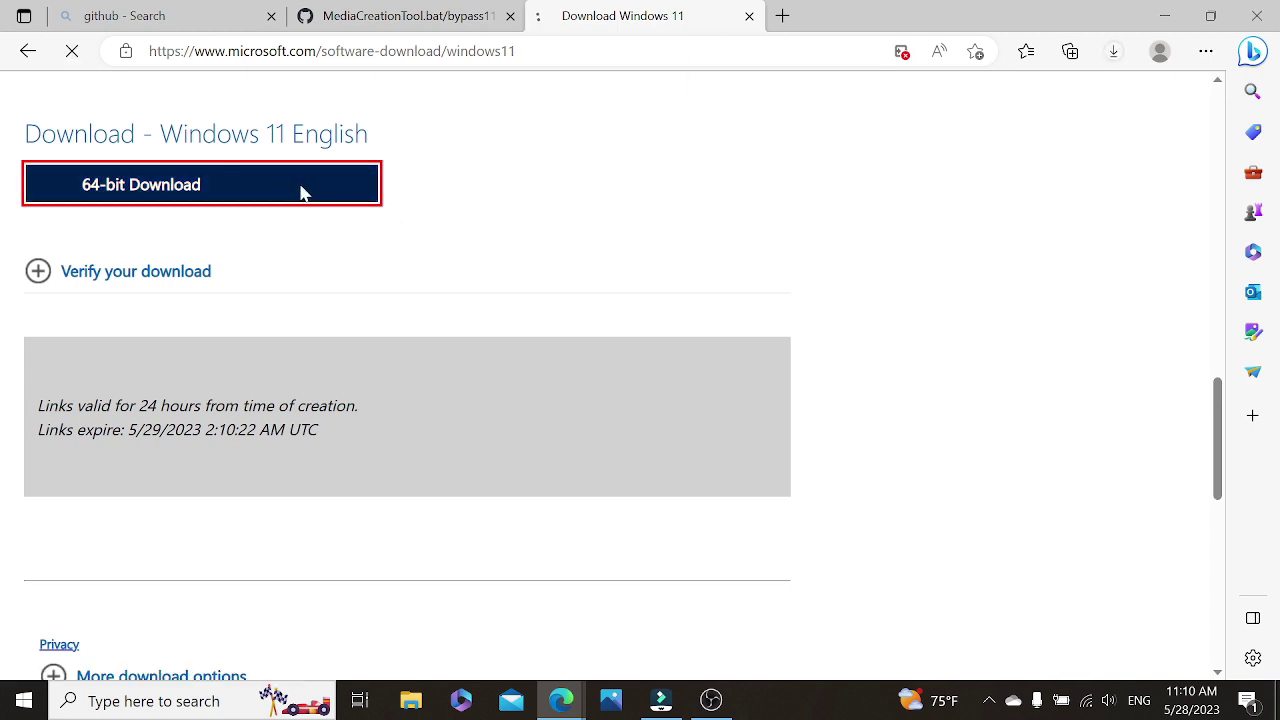
{"action": "left_click", "coordinate": [1113, 52]}
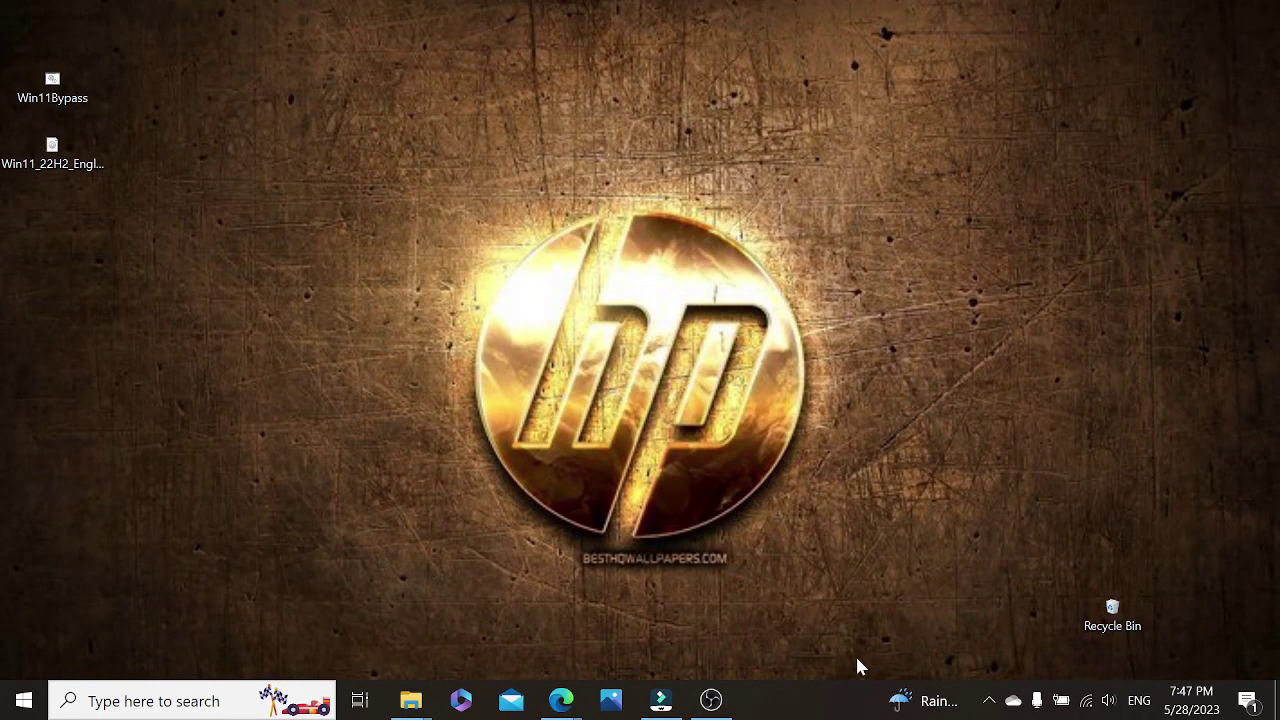
- Run the Win11Bypass script from the desktop, granting it administrator permission
{"action": "right_click", "coordinate": [53, 85]}
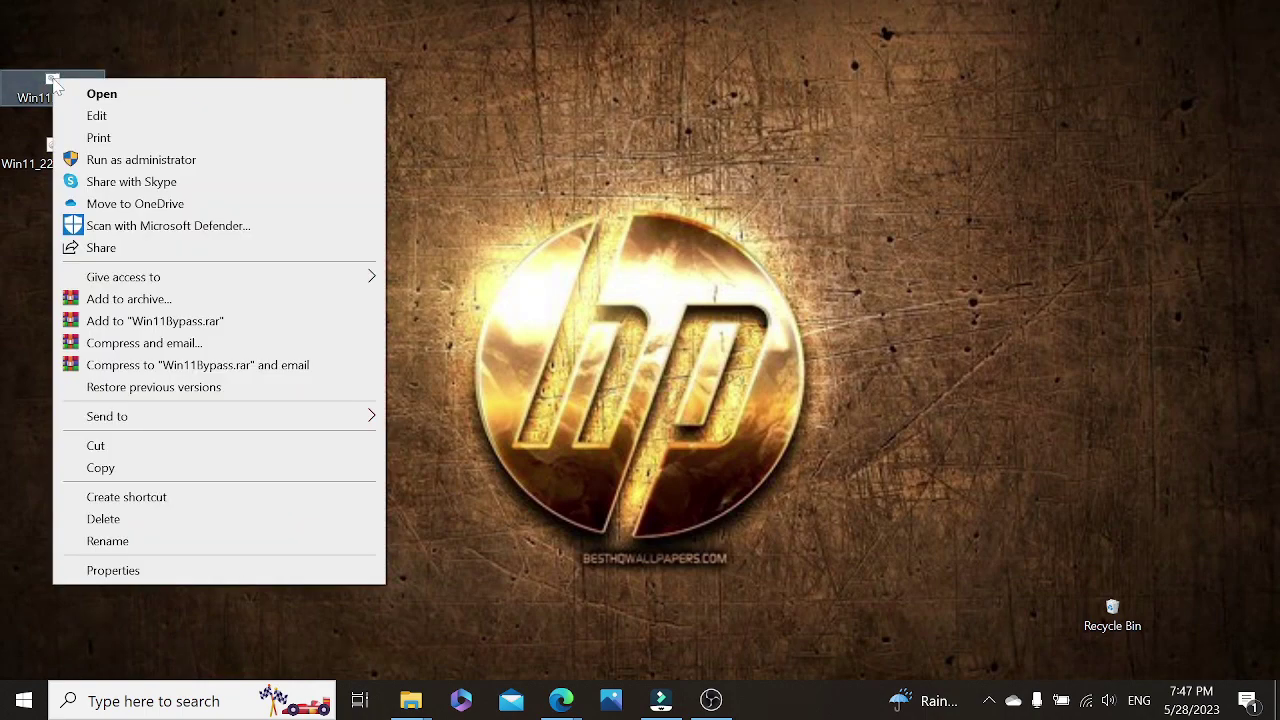
{"action": "left_click", "coordinate": [136, 84]}
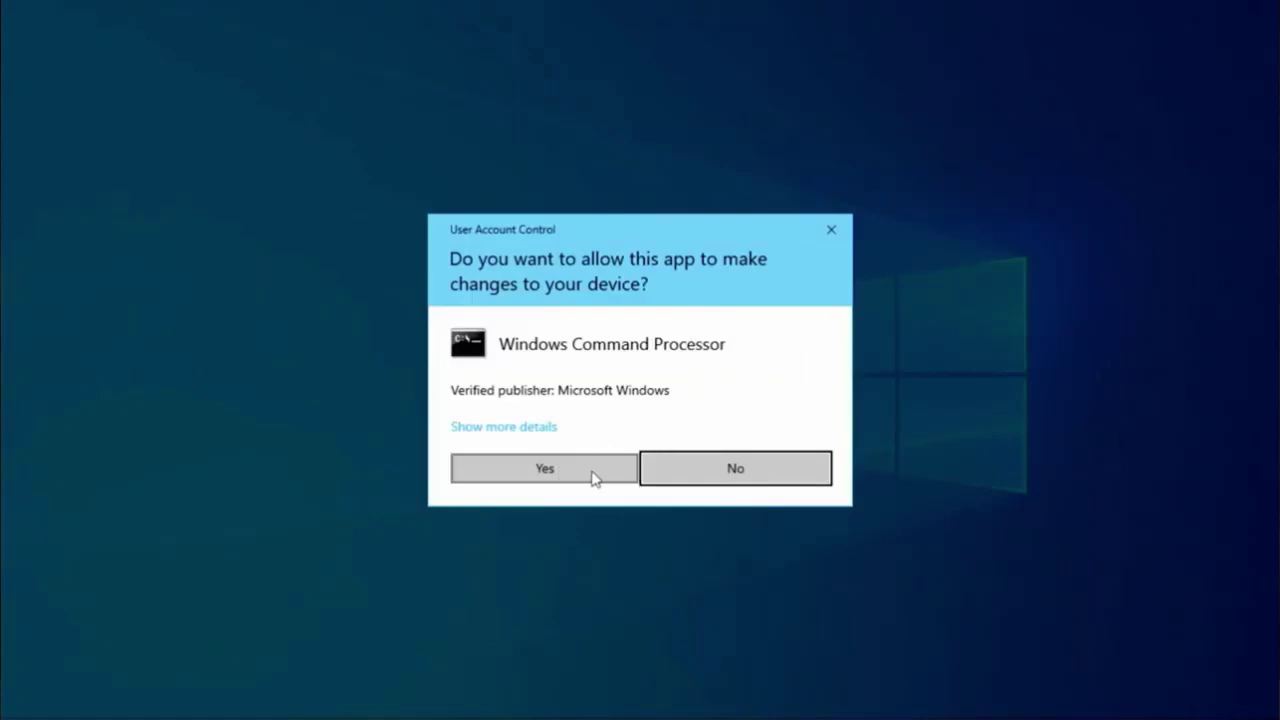
{"action": "left_click", "coordinate": [592, 478]}
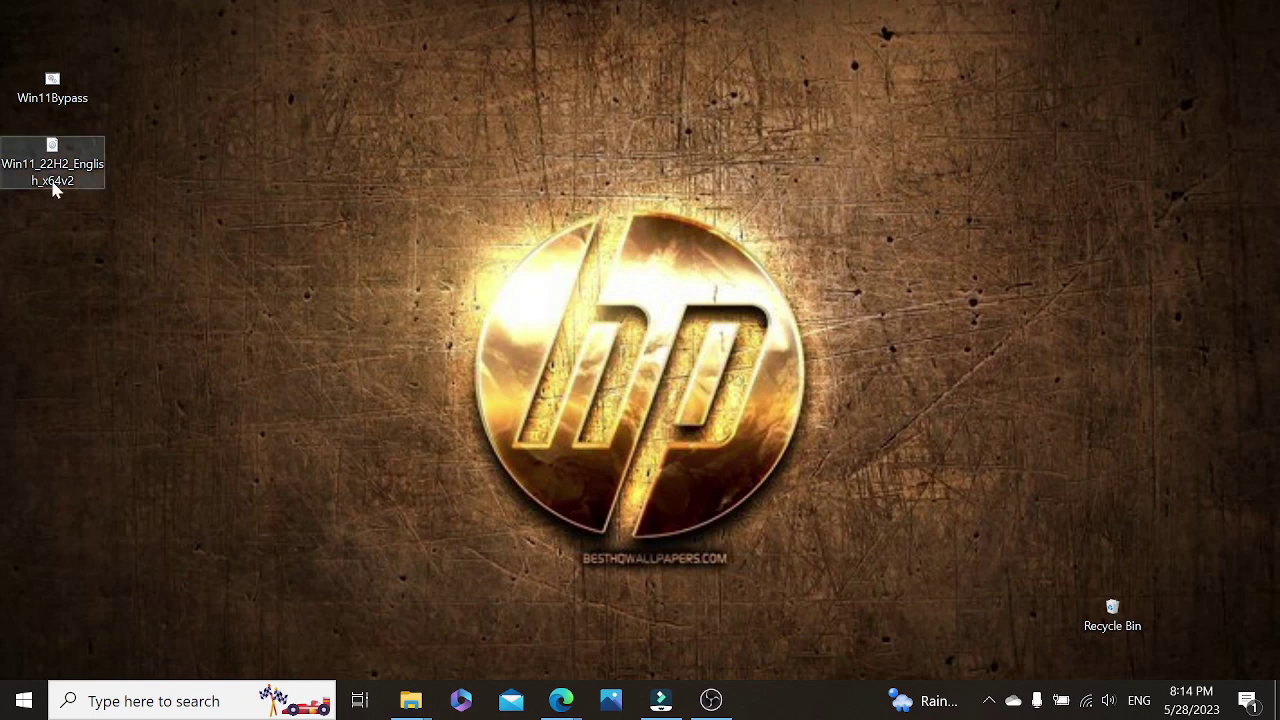
- Open the Windows 11 ISO, run its setup as administrator, and close the drive window
{"action": "mouse_move", "coordinate": [55, 190]}
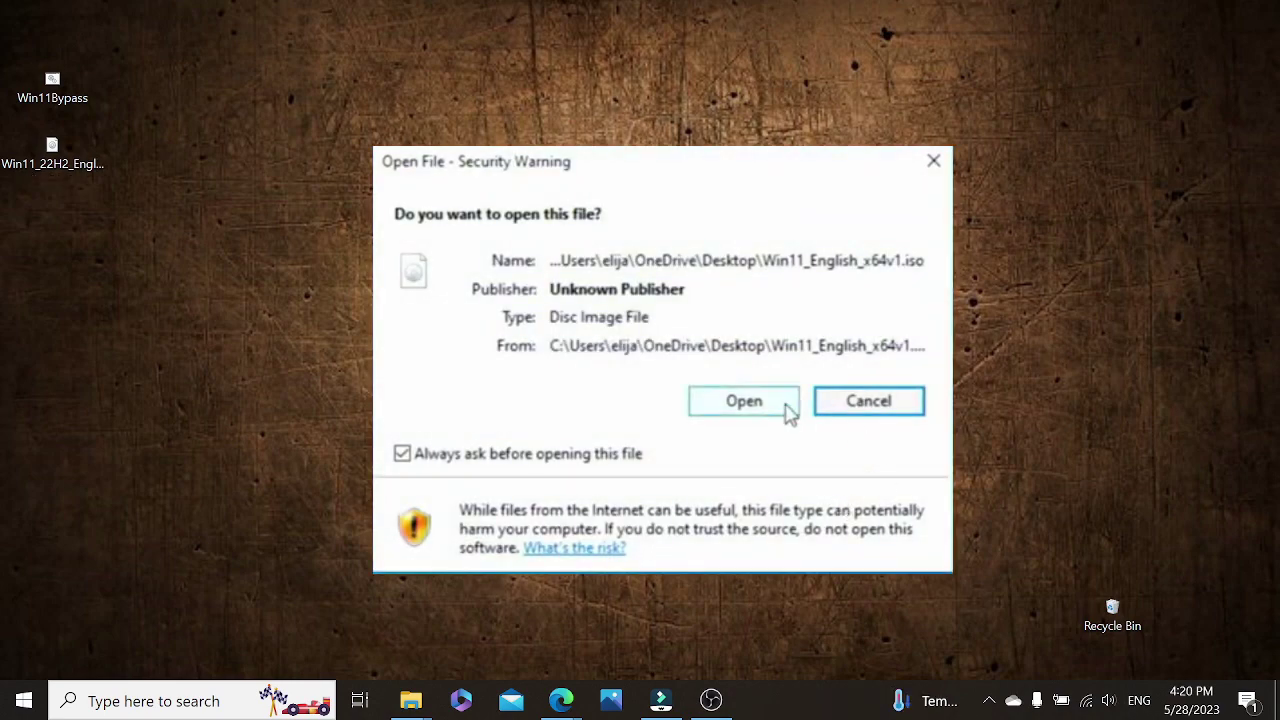
{"action": "left_click", "coordinate": [790, 408]}
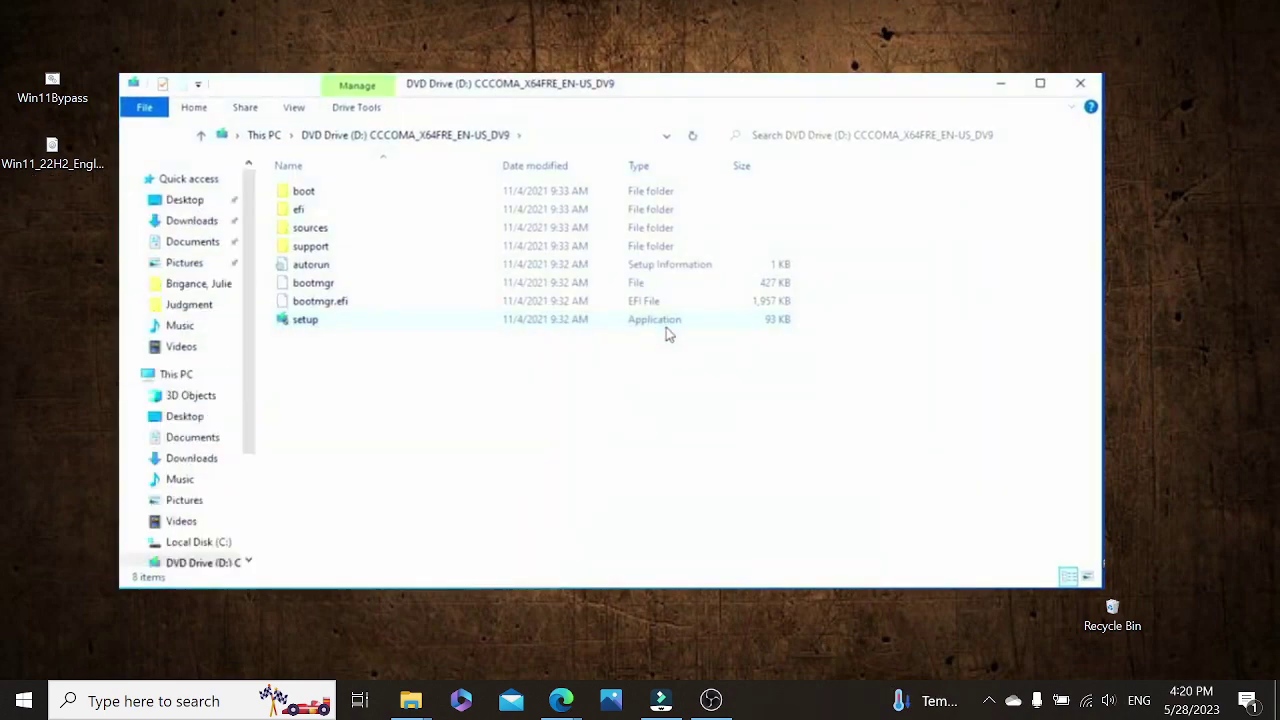
{"action": "left_click", "coordinate": [331, 322]}
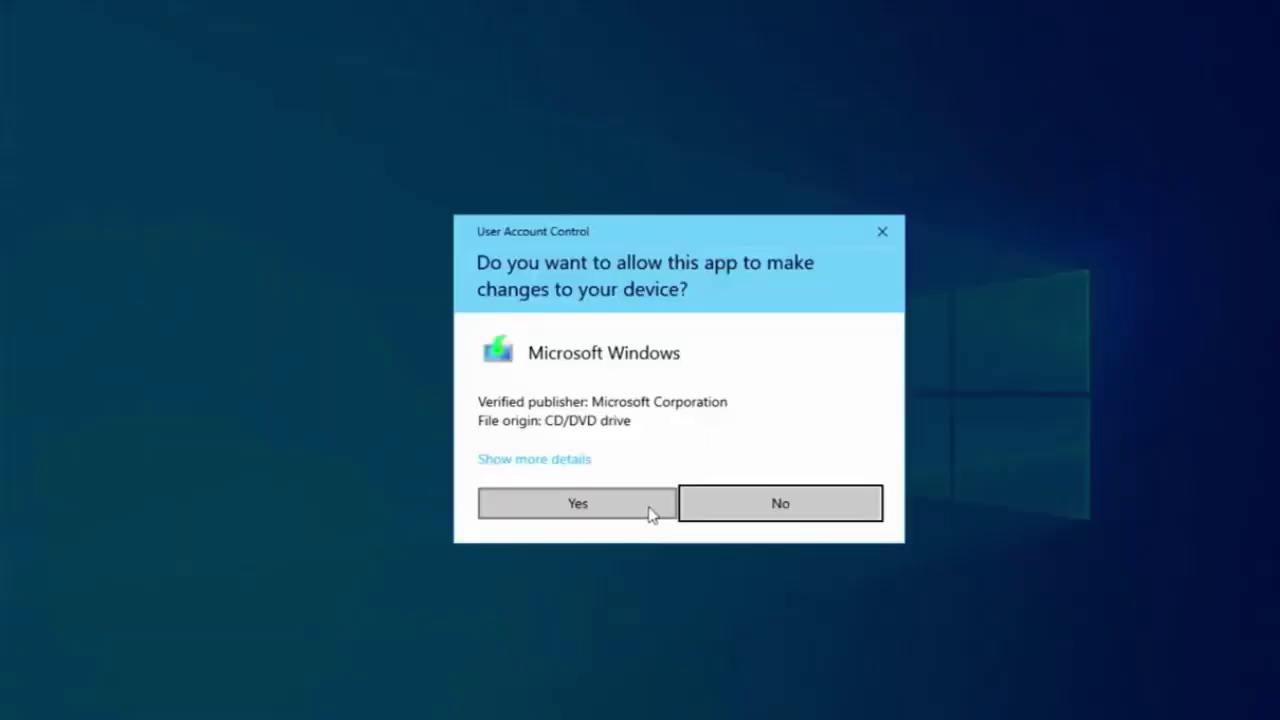
{"action": "left_click", "coordinate": [650, 512]}
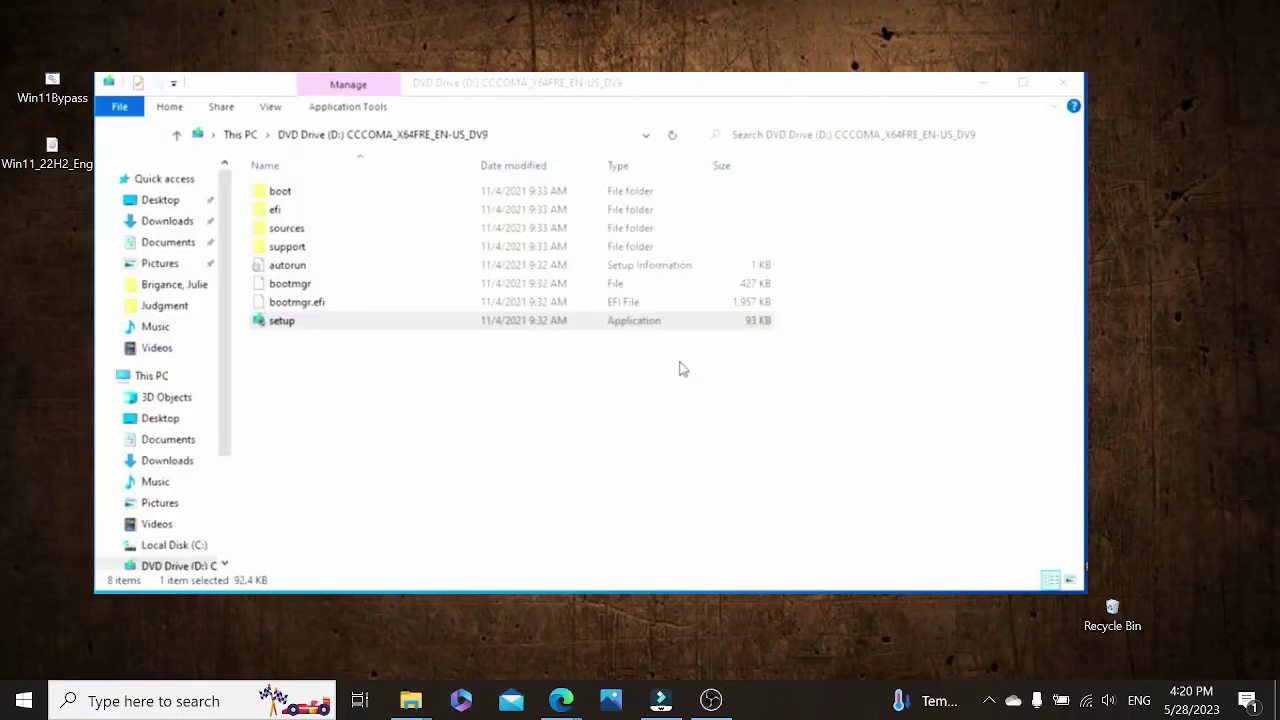
{"action": "left_click", "coordinate": [1060, 84]}
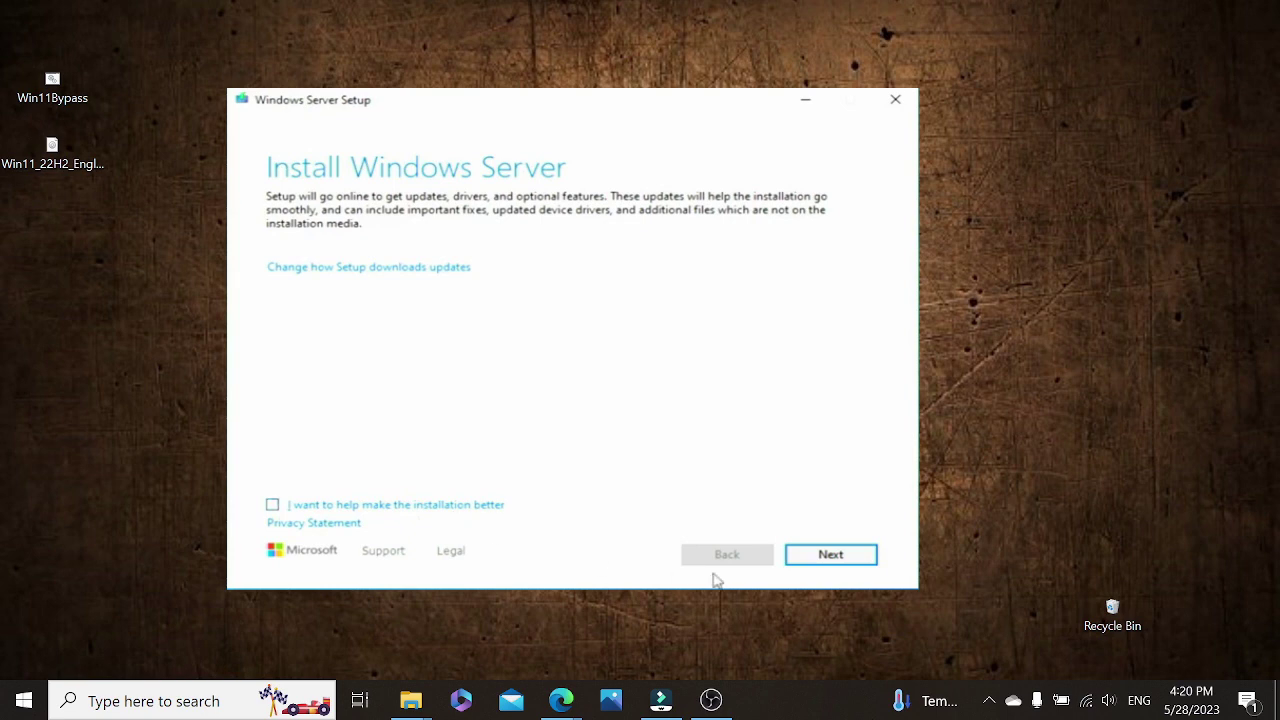
- Accept the Windows 11 license terms and choose to keep files, settings, and apps
{"action": "left_click", "coordinate": [864, 560]}
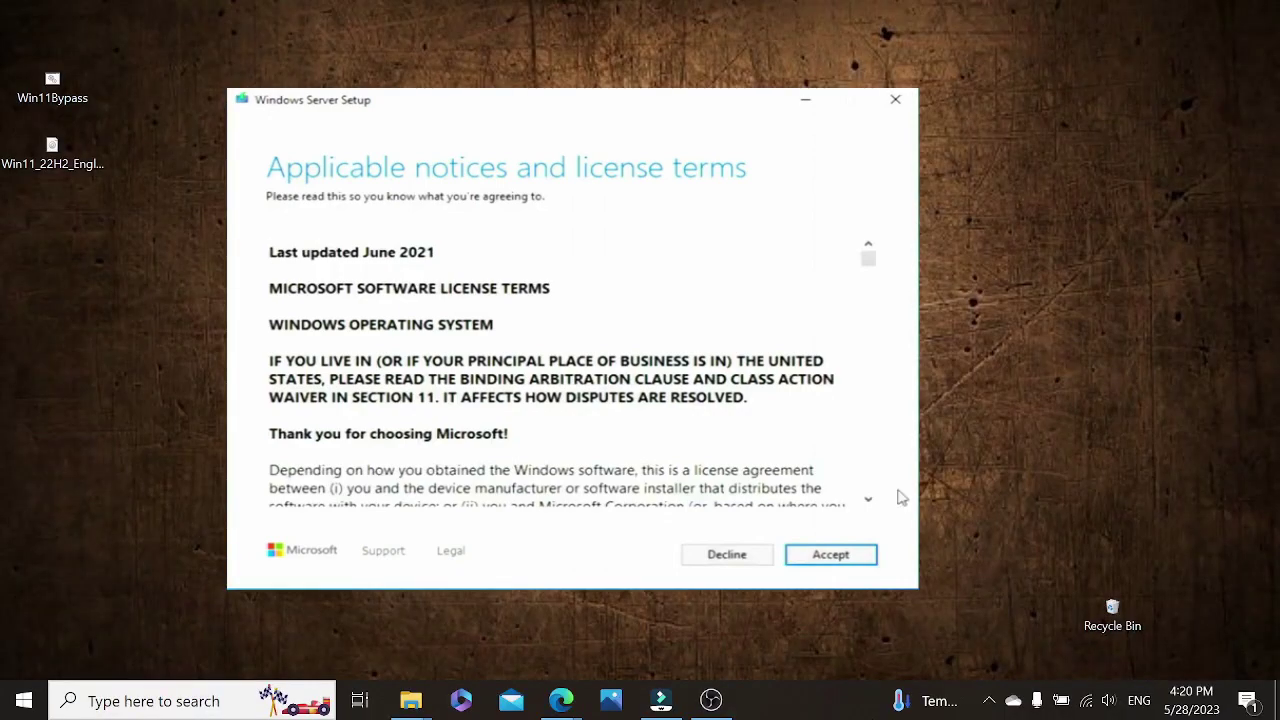
{"action": "left_click", "coordinate": [858, 562]}
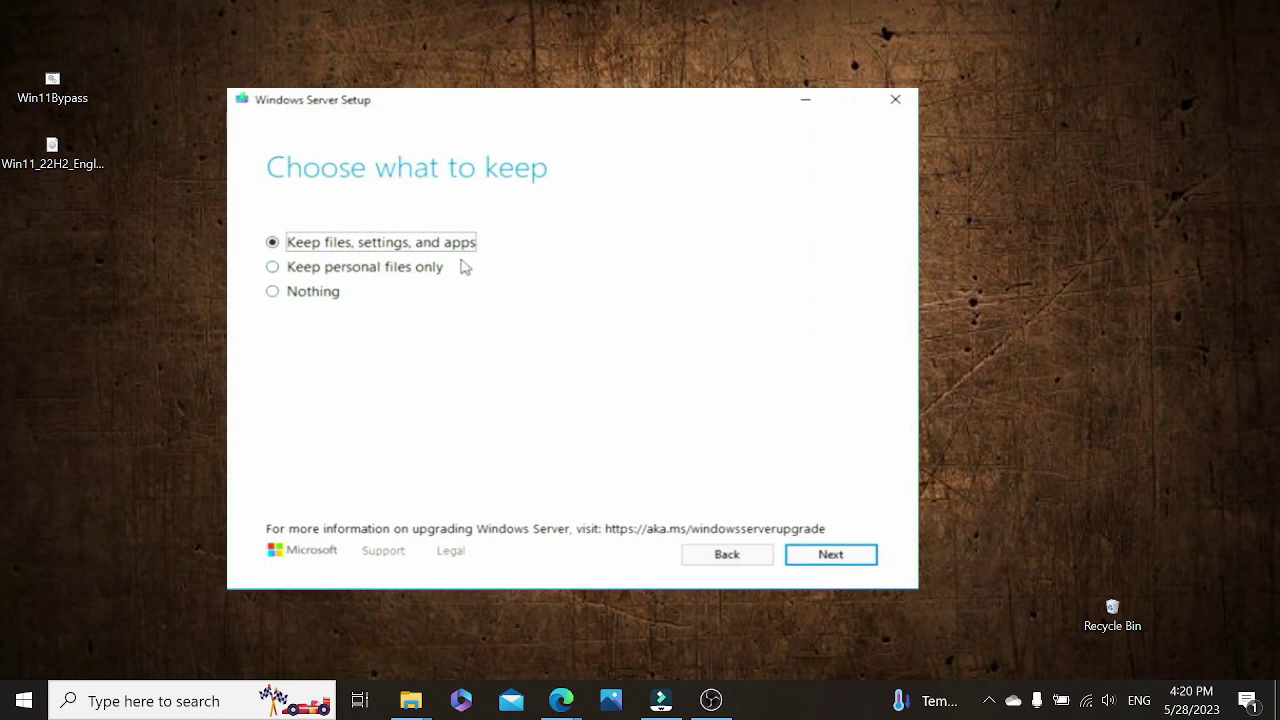
{"action": "left_click", "coordinate": [866, 558]}
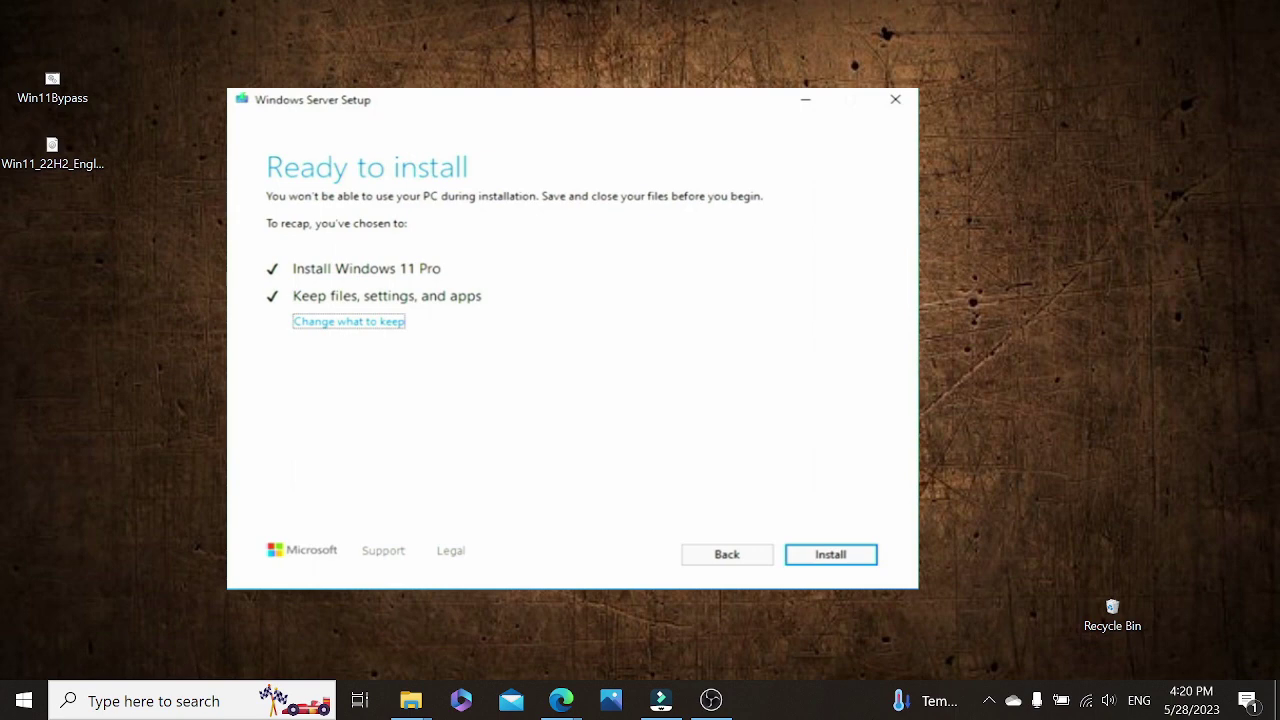
- Start the Windows 11 Pro installation from the Ready to install page
{"action": "left_click", "coordinate": [866, 558]}
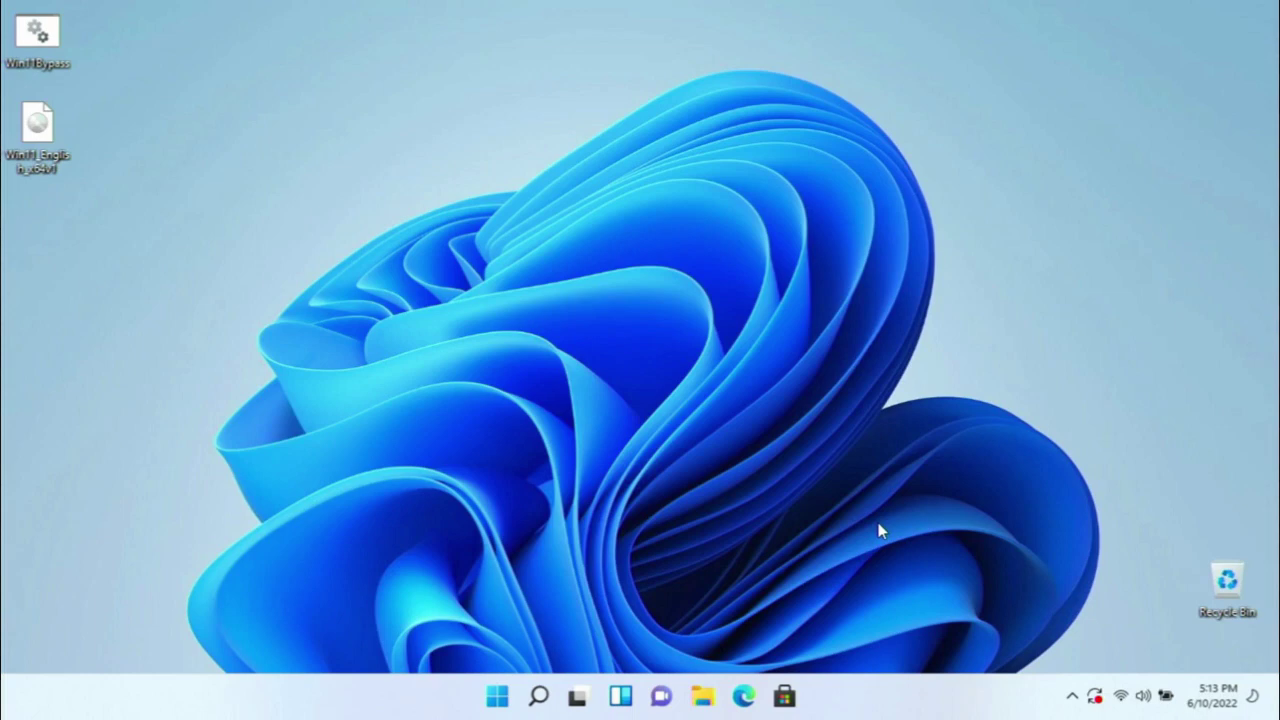
- Launch Microsoft Store, centre its window, and go to Downloads and updates
{"action": "left_click", "coordinate": [784, 697]}
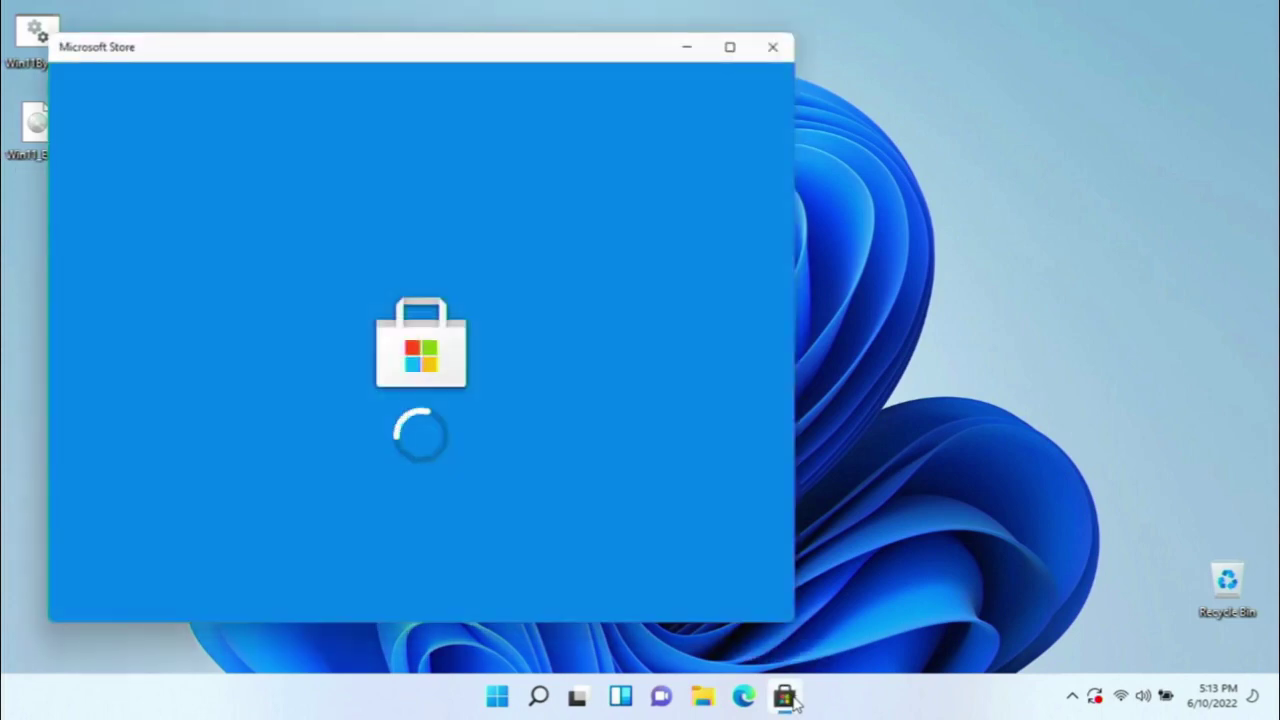
{"action": "left_click_drag", "start_coordinate": [560, 51], "coordinate": [780, 52]}
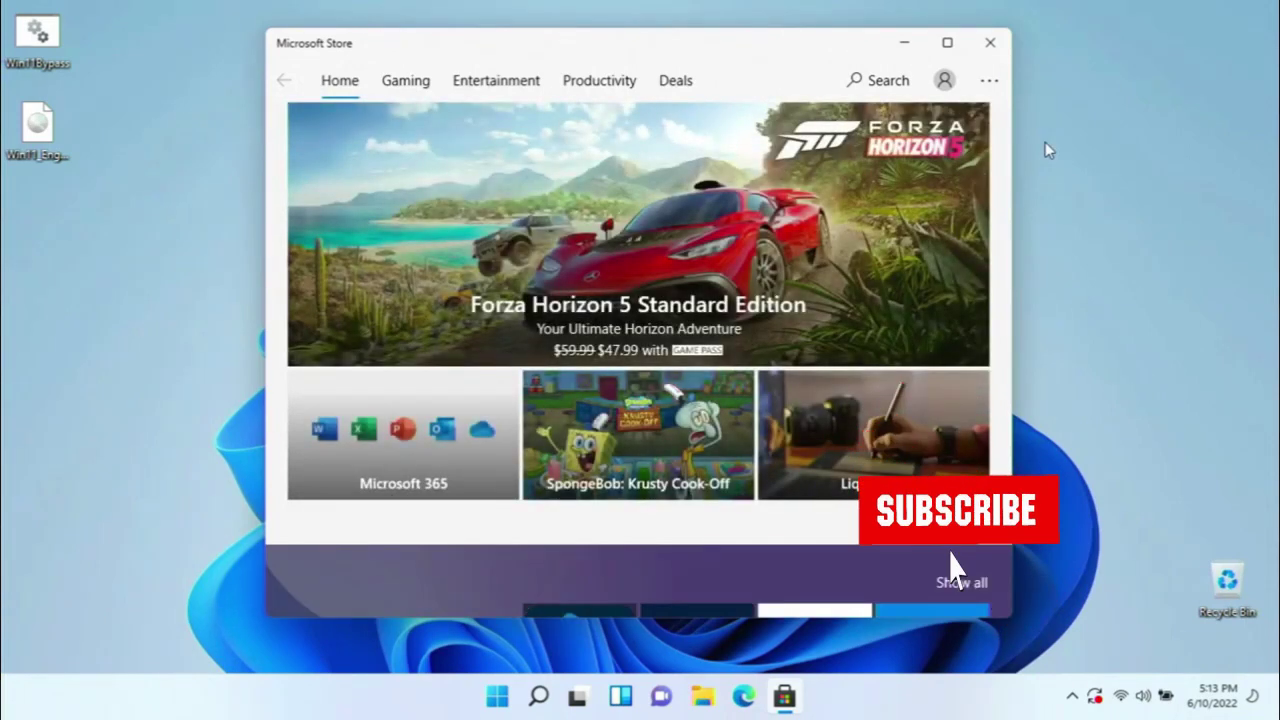
{"action": "left_click", "coordinate": [994, 86]}
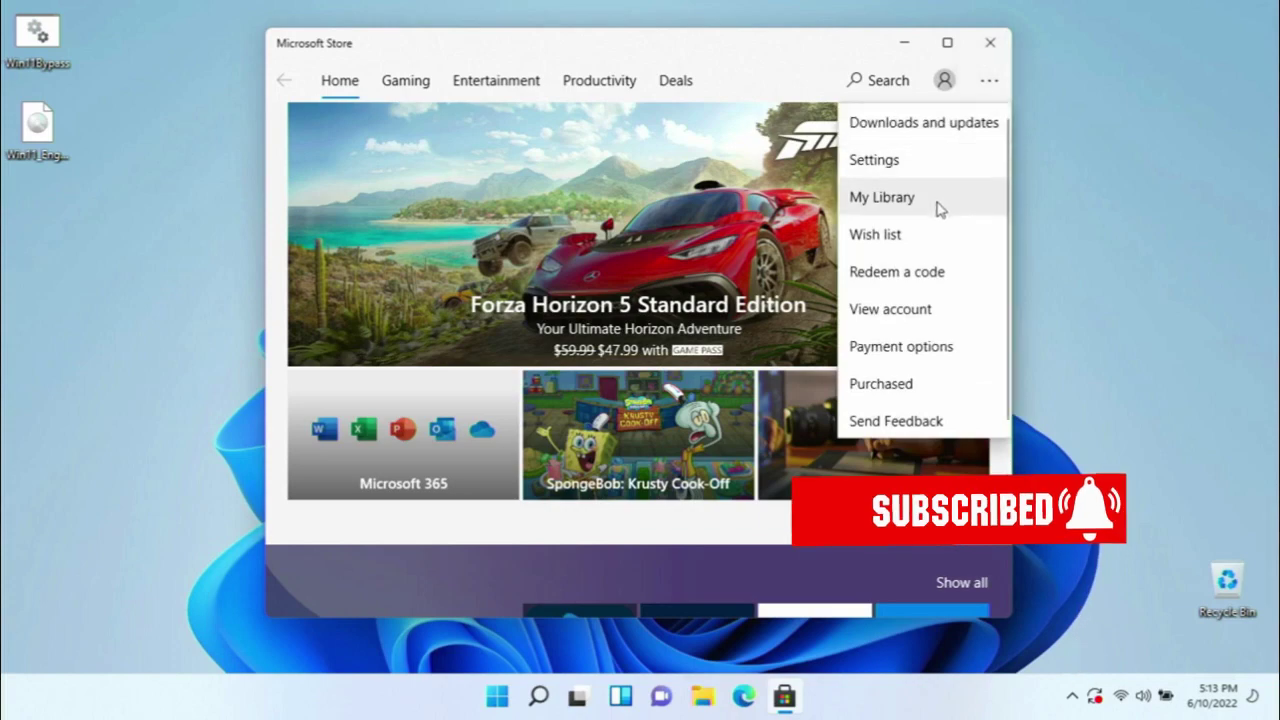
{"action": "left_click", "coordinate": [945, 128]}
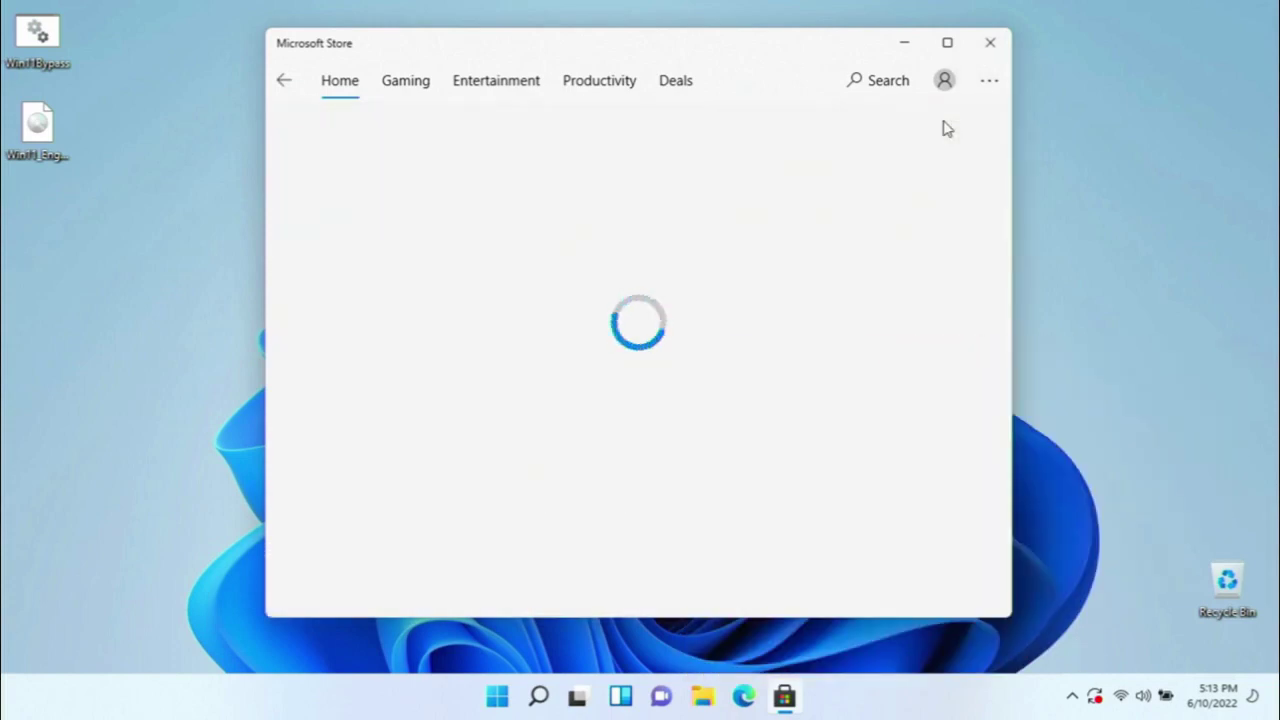